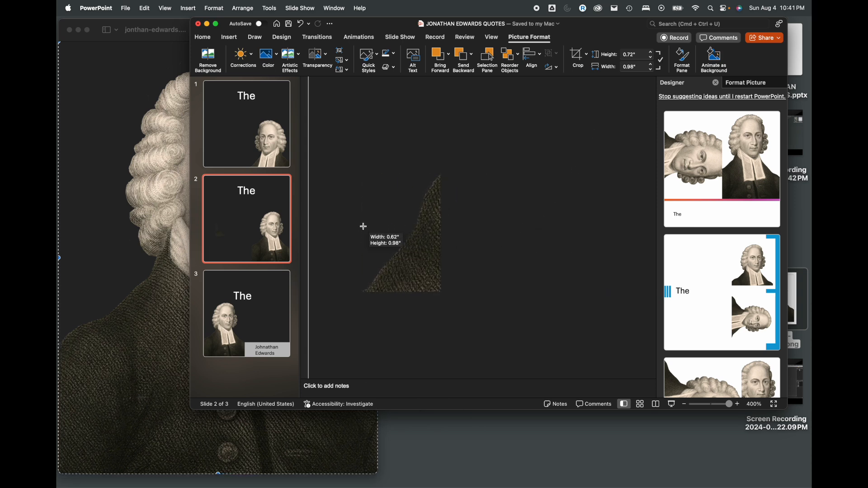
# Step: Move the cropped coat piece against the portrait's left sleeve on slide 2 and stretch it slightly taller
pyautogui.click(499, 284)
pyautogui.click(712, 405)
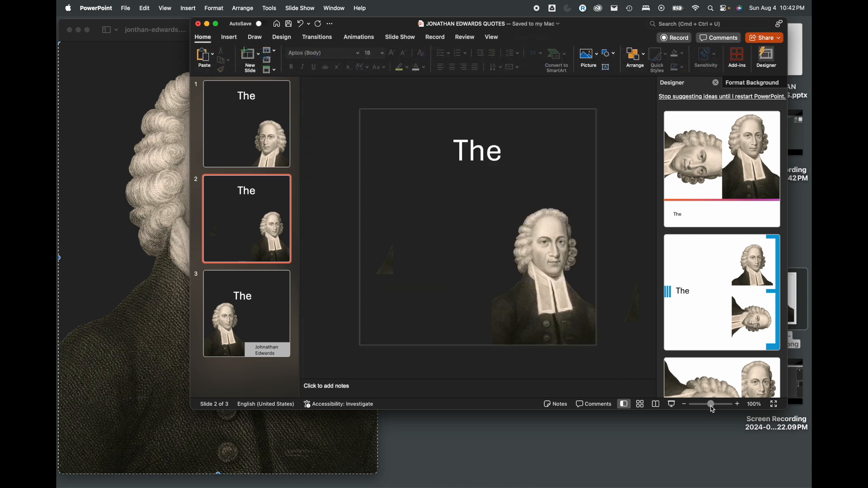
pyautogui.moveTo(384, 266); pyautogui.dragTo(478, 336)
pyautogui.click(723, 406)
pyautogui.moveTo(724, 408); pyautogui.dragTo(732, 408)
pyautogui.click(413, 304)
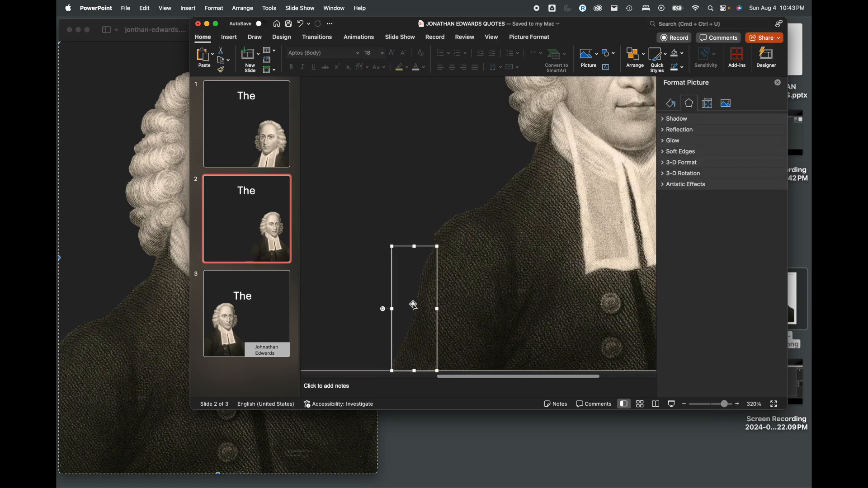
pyautogui.moveTo(414, 246); pyautogui.dragTo(415, 239)
# Step: Scale the portrait on slide 2 down slightly from its upper-left corner
pyautogui.click(504, 246)
pyautogui.hscroll(1, 504, 246)
pyautogui.scroll(1, 505, 246)
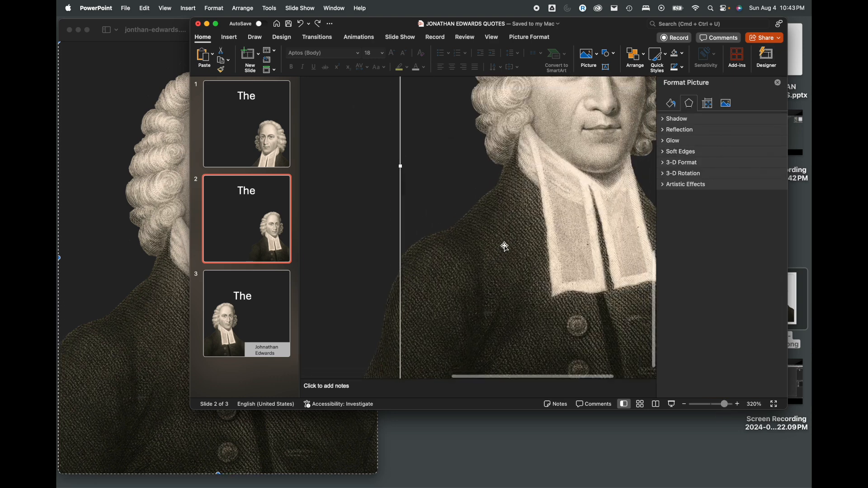
pyautogui.scroll(4, 504, 247)
pyautogui.click(712, 404)
pyautogui.moveTo(496, 189); pyautogui.dragTo(503, 198)
# Step: Realign the coat piece on slide 2 so it joins the portrait's left sleeve and lower edge seamlessly
pyautogui.moveTo(712, 405); pyautogui.dragTo(729, 405)
pyautogui.click(405, 319)
pyautogui.click(719, 404)
pyautogui.moveTo(453, 217); pyautogui.dragTo(451, 220)
pyautogui.click(511, 252)
pyautogui.press('super+z')
pyautogui.moveTo(487, 265); pyautogui.dragTo(485, 266)
pyautogui.click(437, 258)
pyautogui.scroll(1, 437, 257)
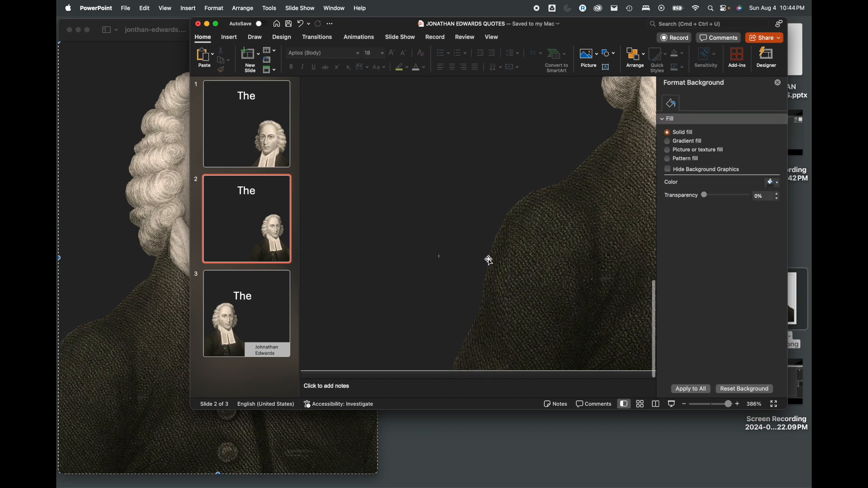
pyautogui.click(717, 405)
pyautogui.hscroll(2, 585, 346)
pyautogui.moveTo(718, 405); pyautogui.dragTo(713, 405)
pyautogui.scroll(1, 614, 335)
# Step: Move the slide with the name box to second place, ahead of the slide with the extended coat
pyautogui.click(257, 287)
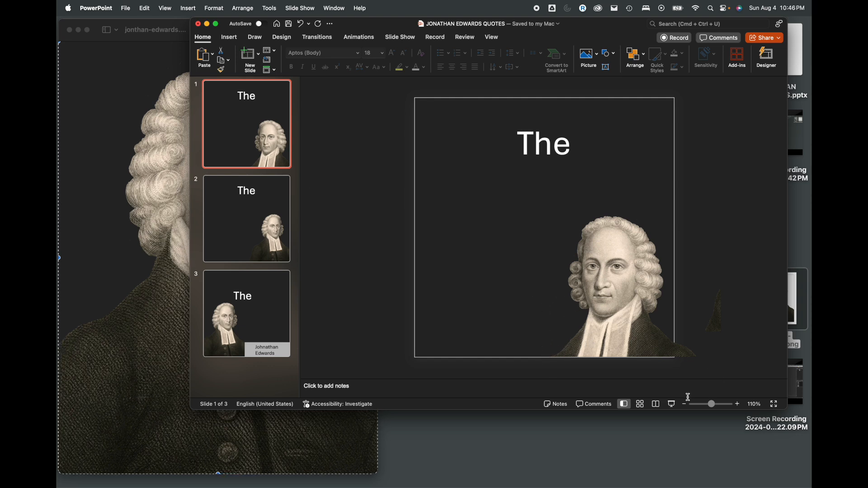
pyautogui.click(245, 223)
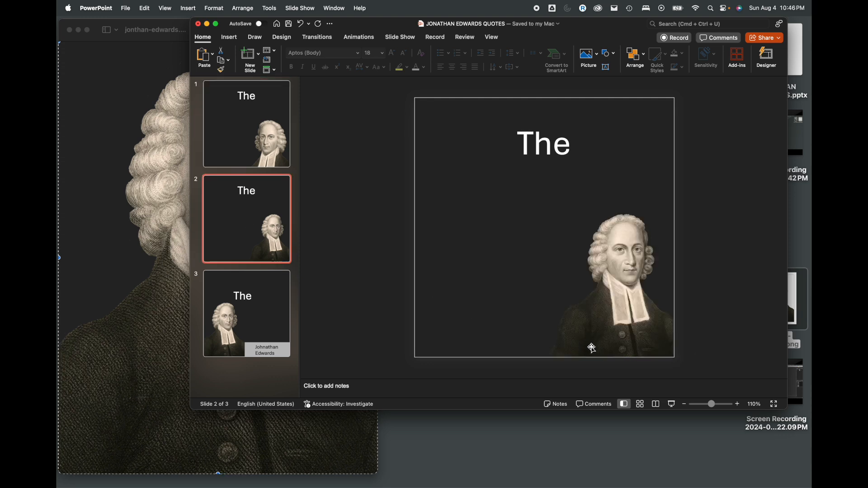
pyautogui.moveTo(261, 314); pyautogui.dragTo(261, 197)
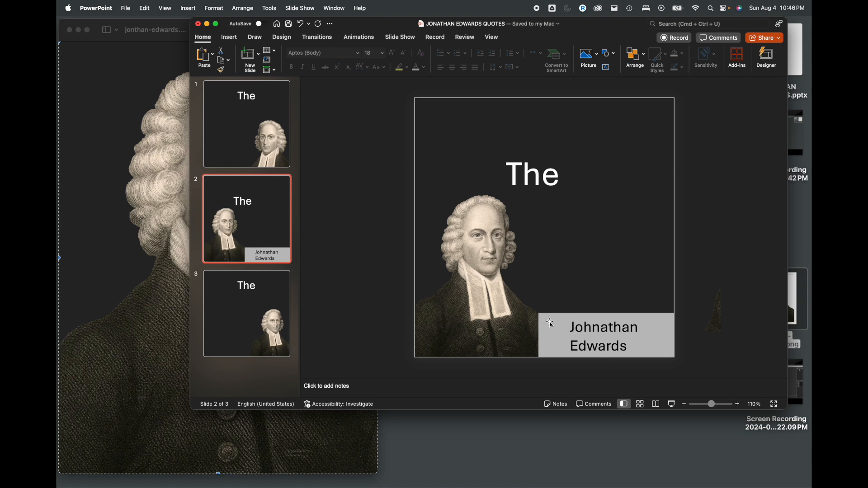
# Step: Examine the extended coat on the last slide and compare its portrait layout with the other two slides
pyautogui.click(268, 300)
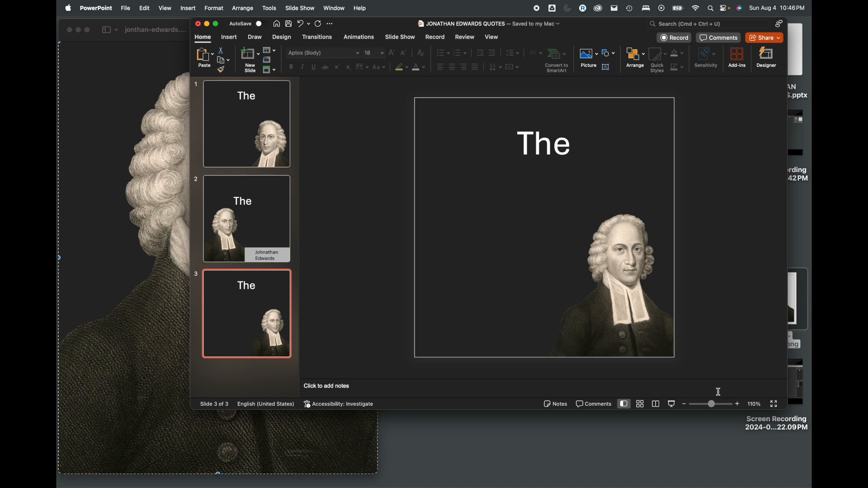
pyautogui.moveTo(712, 405); pyautogui.dragTo(716, 405)
pyautogui.scroll(-3, 612, 304)
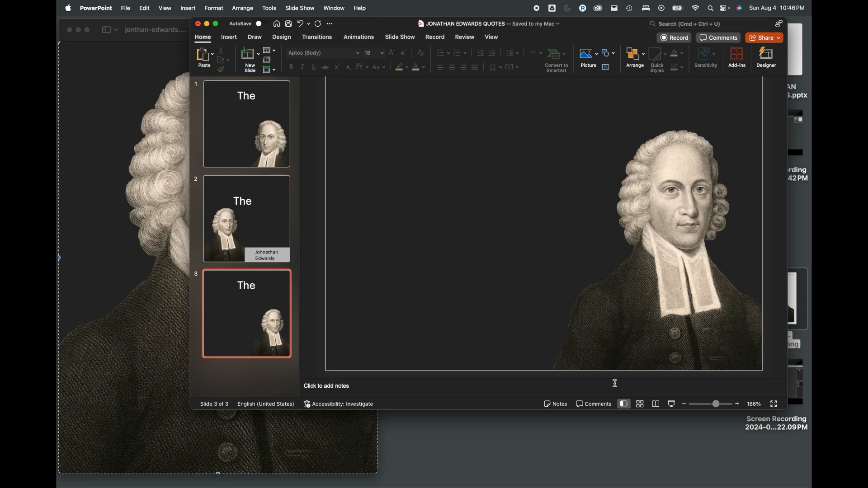
pyautogui.moveTo(717, 409); pyautogui.dragTo(714, 409)
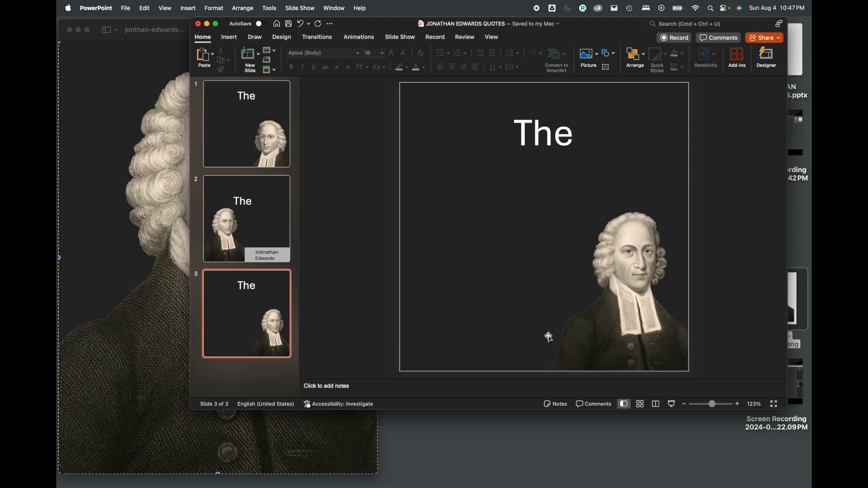
pyautogui.moveTo(656, 478)
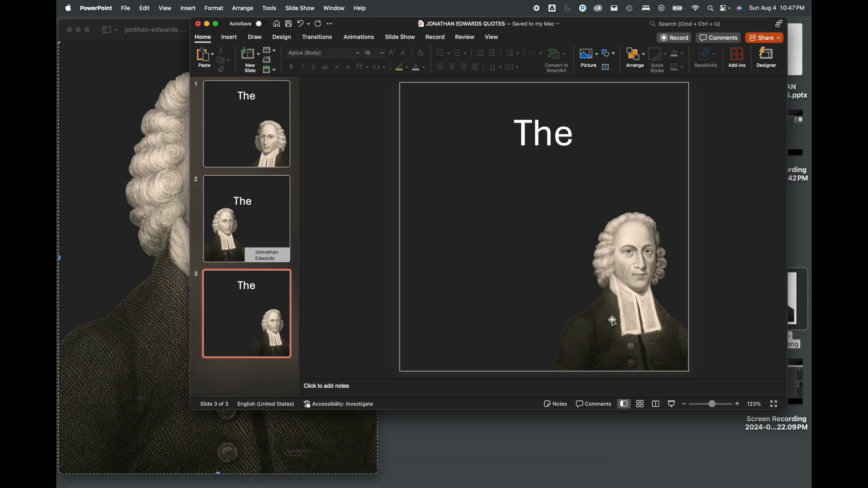
pyautogui.moveTo(678, 486)
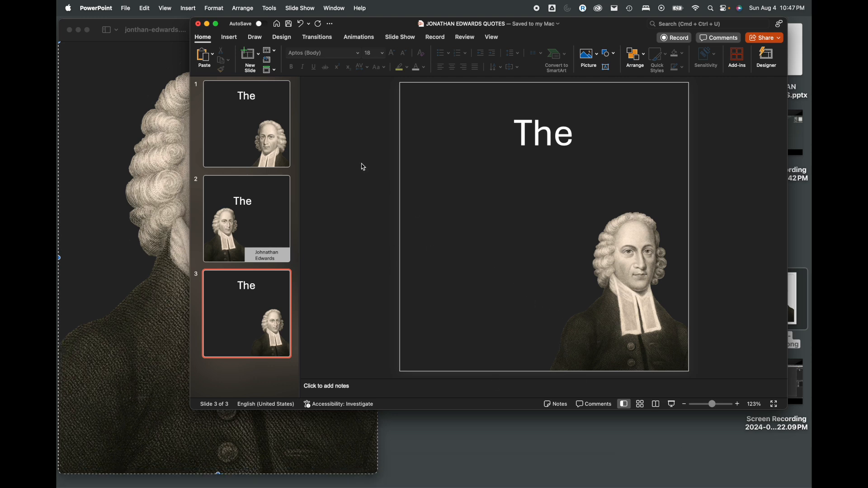
pyautogui.click(285, 146)
pyautogui.click(269, 290)
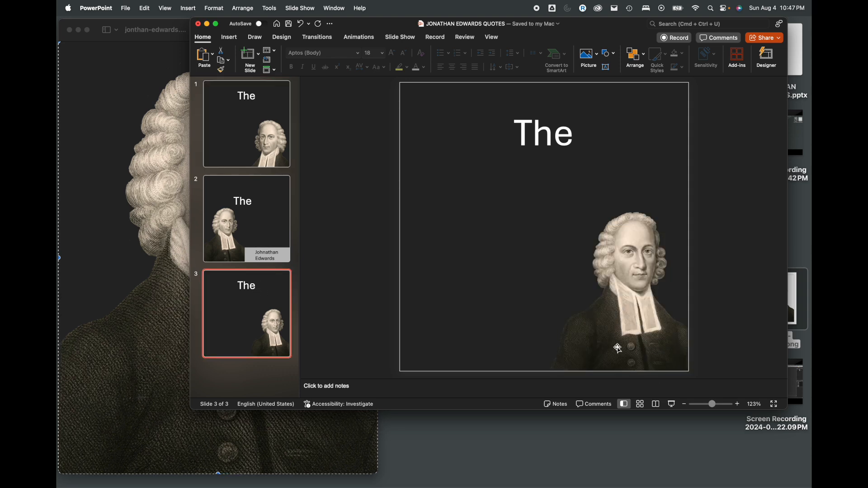
pyautogui.click(274, 225)
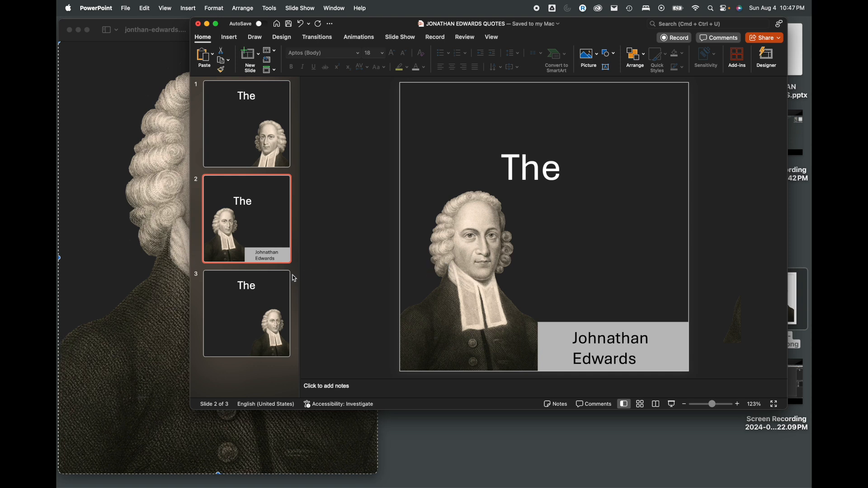
pyautogui.click(261, 304)
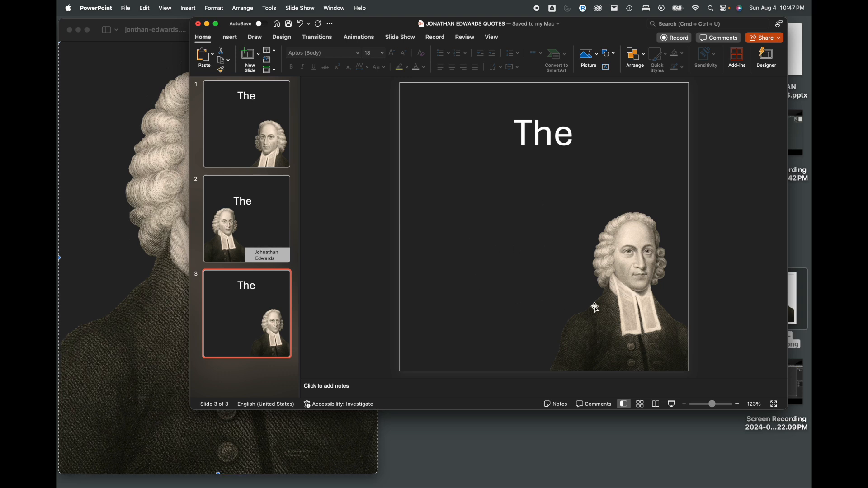
# Step: Switch to Finder and open RC SPROUL PULPIT QUOTES.pptx from the RC SPROUL PULPIT QUOTES folder
pyautogui.click(556, 144)
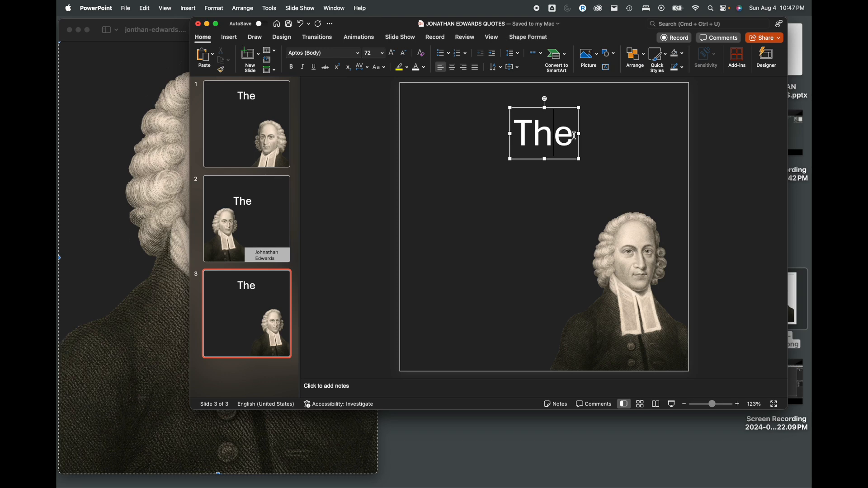
pyautogui.moveTo(753, 478)
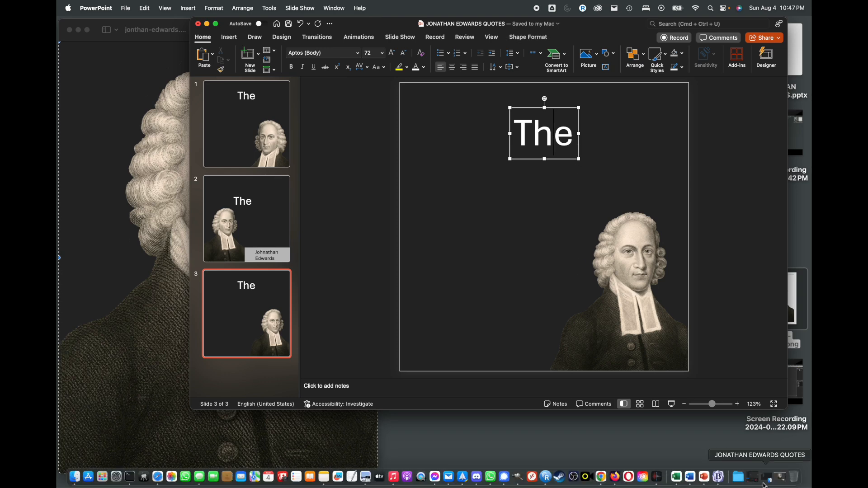
pyautogui.click(765, 483)
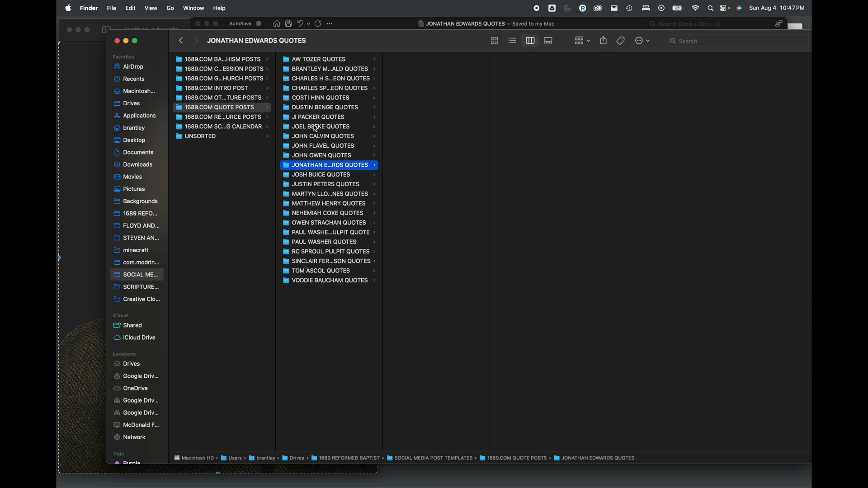
pyautogui.click(316, 252)
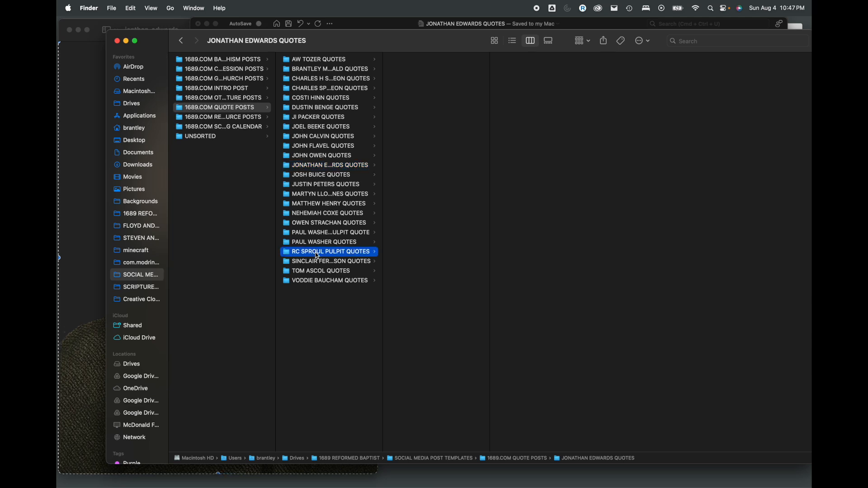
pyautogui.doubleClick(424, 71)
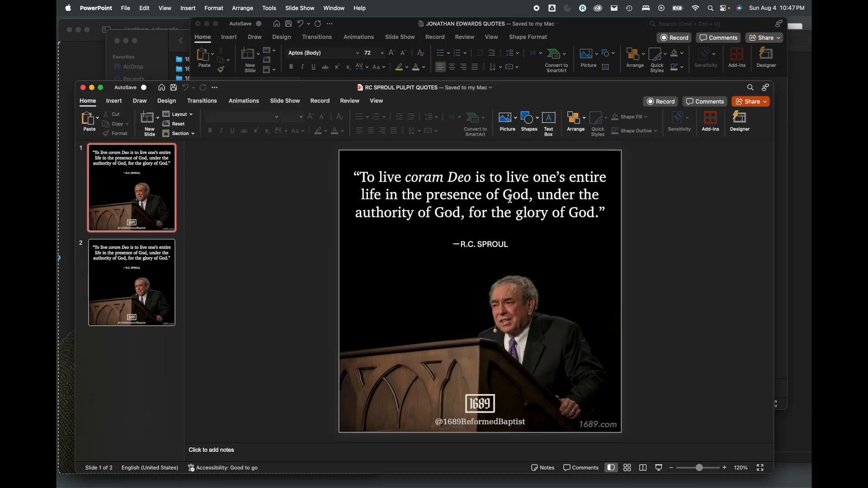
pyautogui.moveTo(518, 89); pyautogui.dragTo(514, 38)
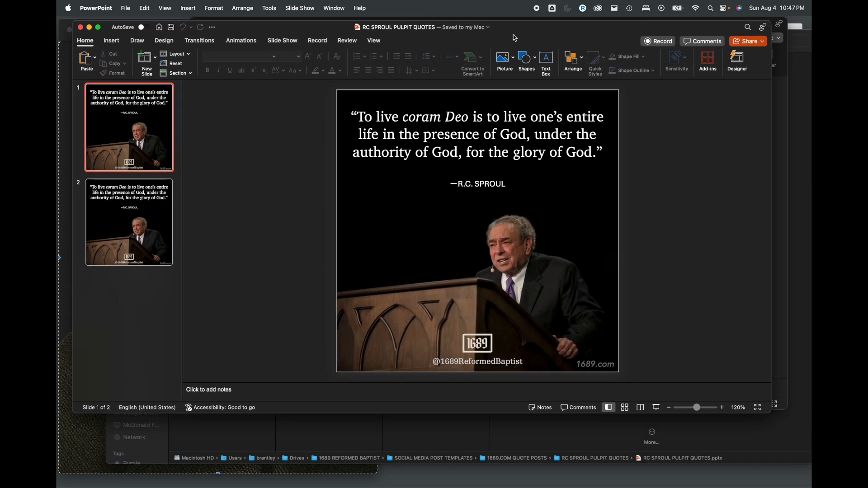
pyautogui.click(476, 150)
pyautogui.click(481, 180)
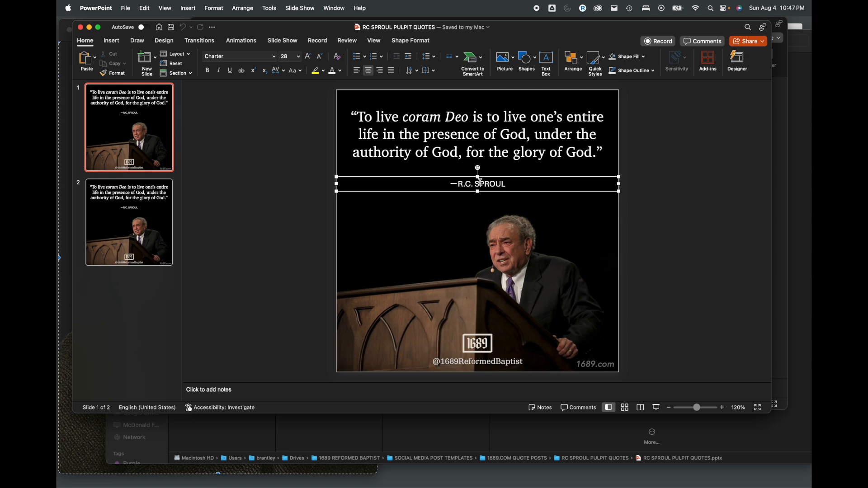
pyautogui.rightClick(480, 182)
pyautogui.click(470, 145)
pyautogui.keyDown('shift'); pyautogui.click(455, 140); pyautogui.keyUp('shift')
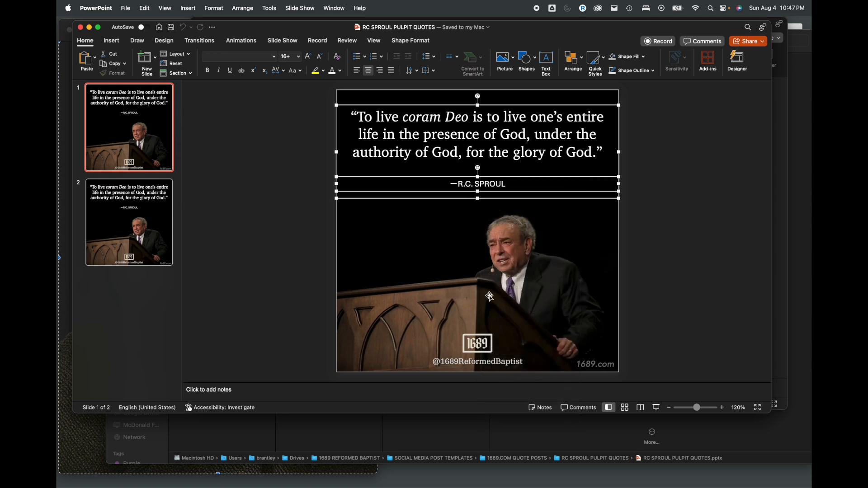
pyautogui.keyDown('shift'); pyautogui.click(487, 341); pyautogui.keyUp('shift')
pyautogui.keyDown('shift'); pyautogui.click(496, 359); pyautogui.keyUp('shift')
pyautogui.keyDown('shift'); pyautogui.click(606, 362); pyautogui.keyUp('shift')
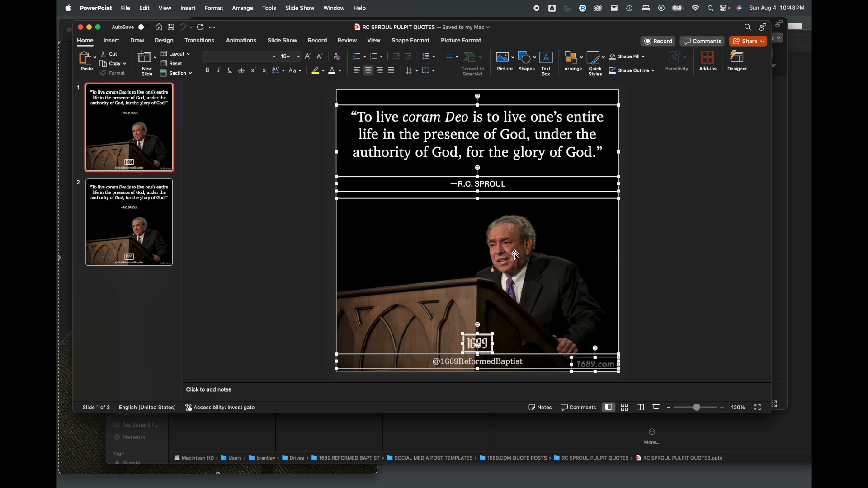
pyautogui.press('super+w')
# Step: Replace the text "The" on slide 3 of JONATHAN EDWARDS QUOTES with the copied quote, attribution, logo and handle elements
pyautogui.click(364, 195)
pyautogui.click(546, 135)
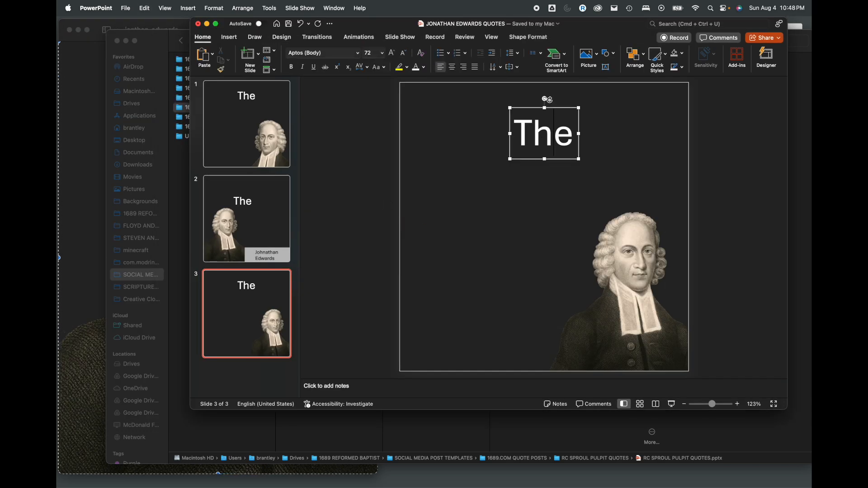
pyautogui.press('Delete')
pyautogui.press('super+v')
# Step: Move the slide with the pasted quote to first place and add a blank slide after it
pyautogui.moveTo(288, 282); pyautogui.dragTo(251, 102)
pyautogui.rightClick(243, 111)
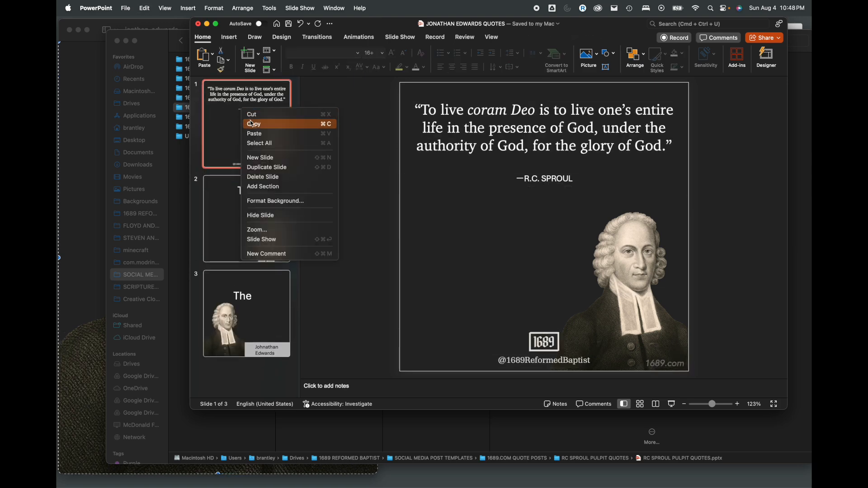
pyautogui.click(261, 155)
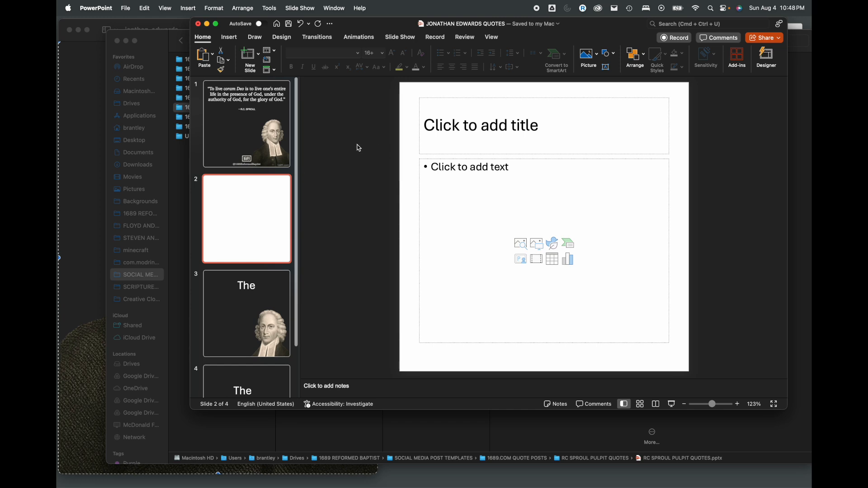
pyautogui.press('Up')
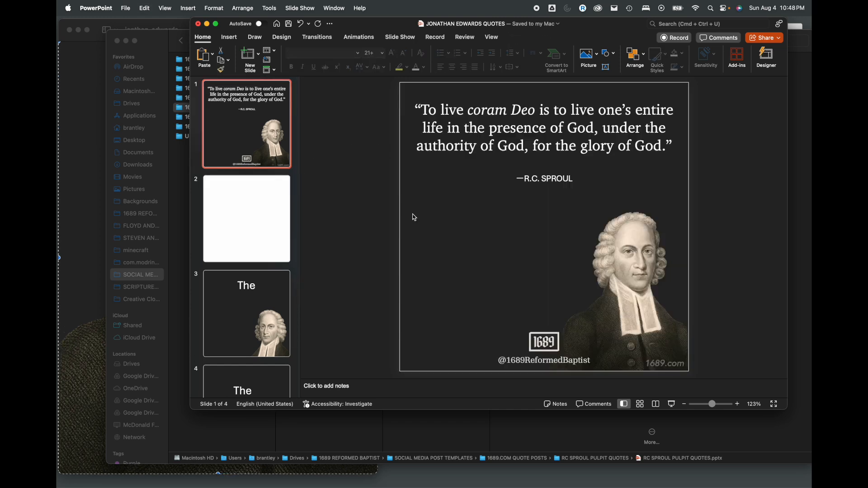
pyautogui.doubleClick(534, 179)
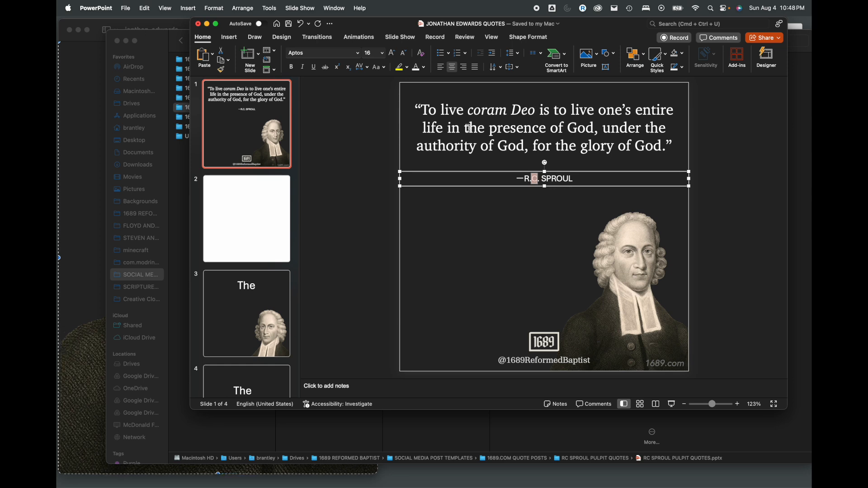
pyautogui.click(489, 108)
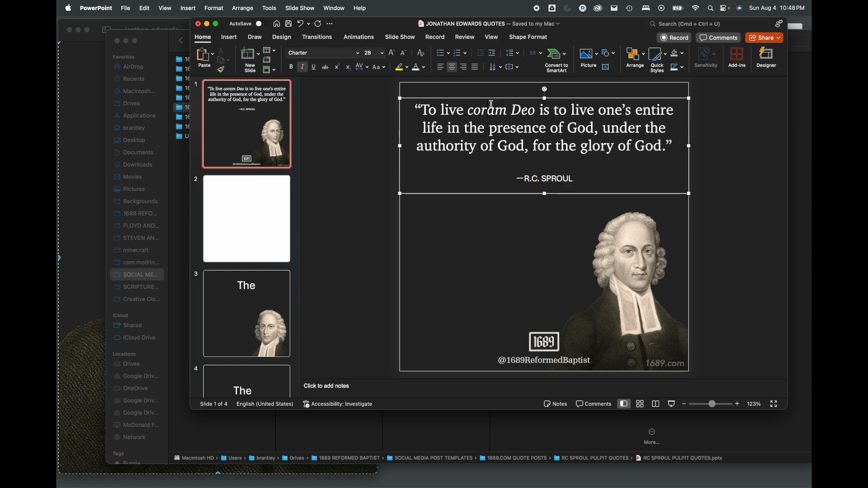
# Step: Switch to Finder and open CHARLES SPURGEON QUOTES.pptx from the CHARLES SPURGEON QUOTES folder
pyautogui.click(188, 117)
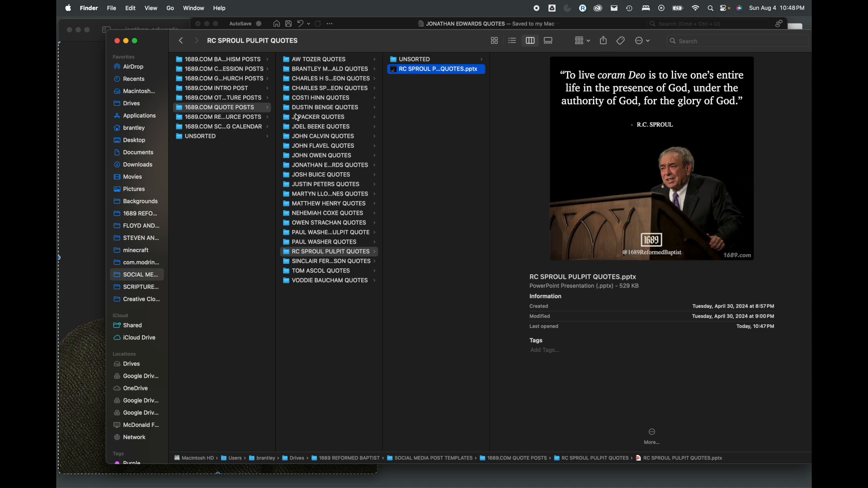
pyautogui.click(326, 79)
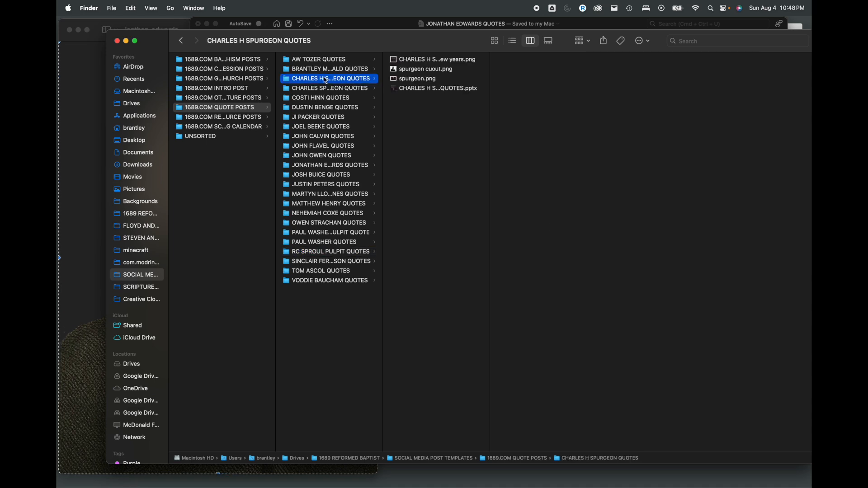
pyautogui.click(330, 89)
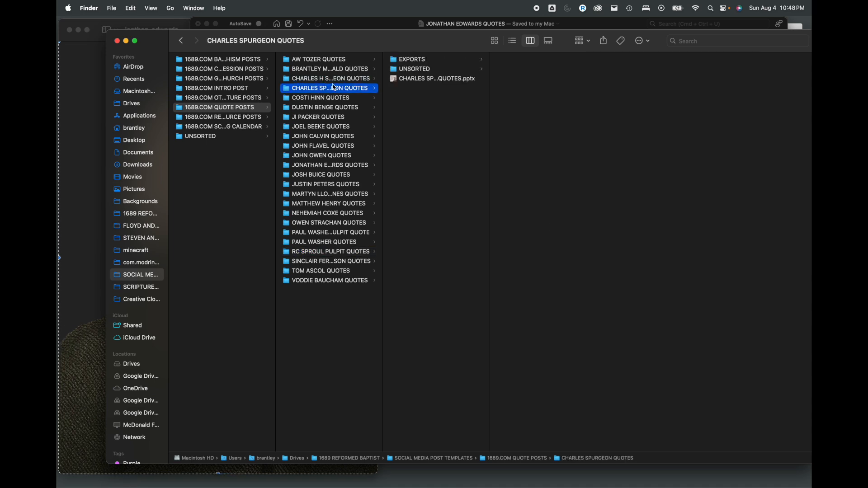
pyautogui.doubleClick(428, 79)
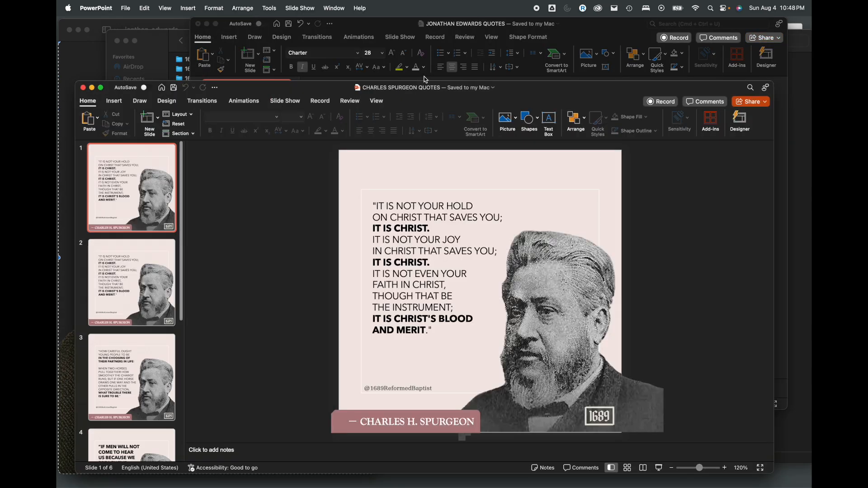
pyautogui.moveTo(273, 91); pyautogui.dragTo(269, 51)
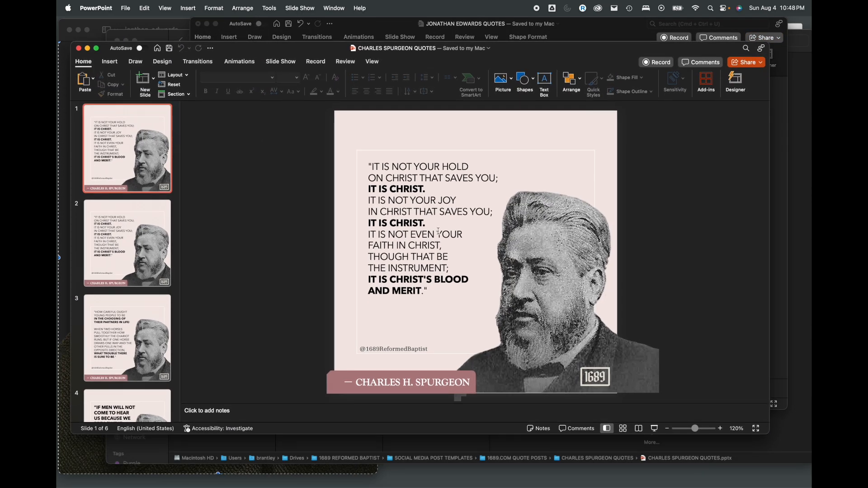
# Step: Preview slide 4 of the Charles Spurgeon presentation as a full-screen slide show, and close that presentation
pyautogui.scroll(-5, 171, 322)
pyautogui.click(164, 329)
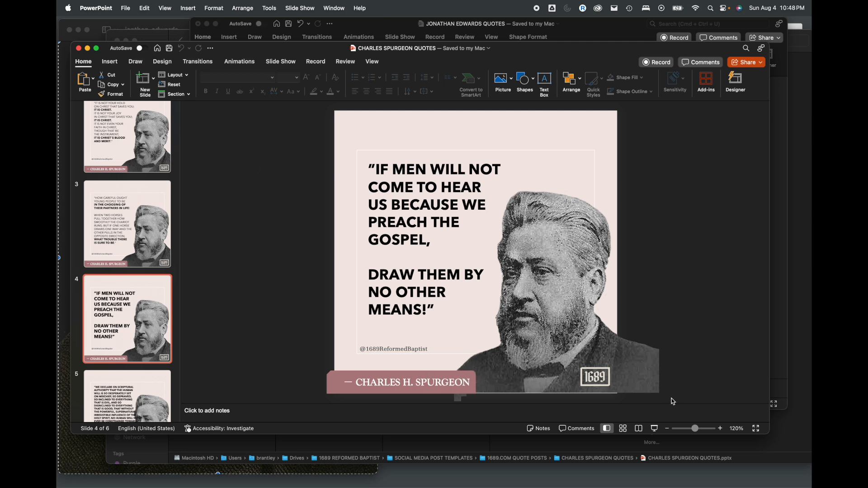
pyautogui.click(655, 428)
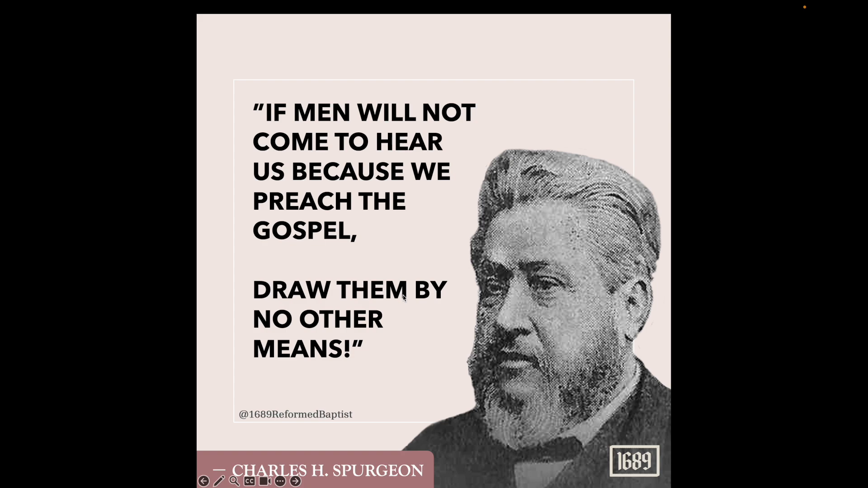
pyautogui.press('Escape')
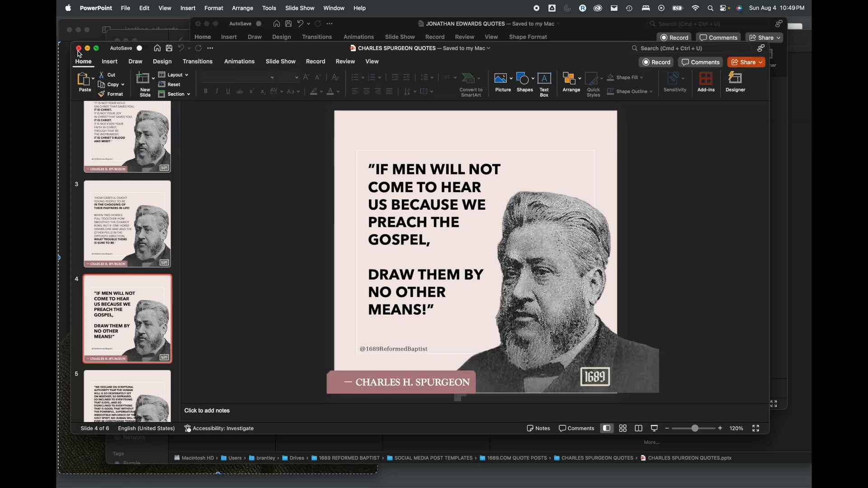
pyautogui.click(78, 50)
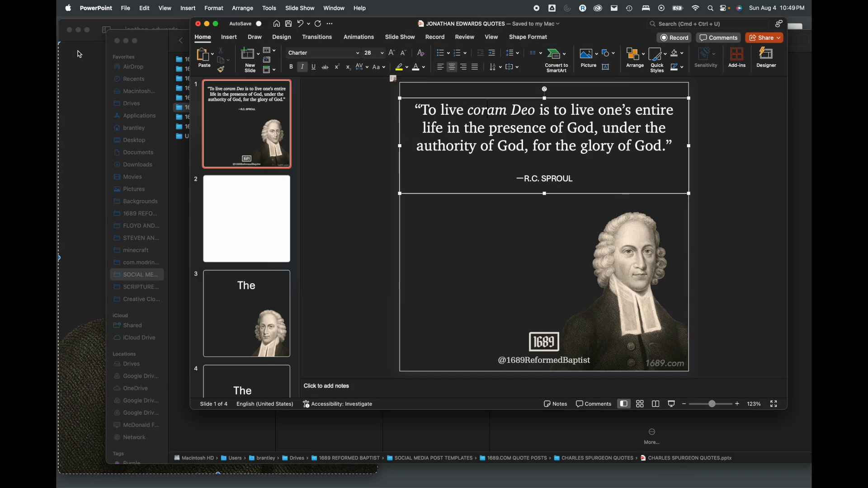
# Step: Review the fonts available for the quote text on slide 1 of JONATHAN EDWARDS QUOTES
pyautogui.click(339, 263)
pyautogui.moveTo(390, 25); pyautogui.dragTo(365, 25)
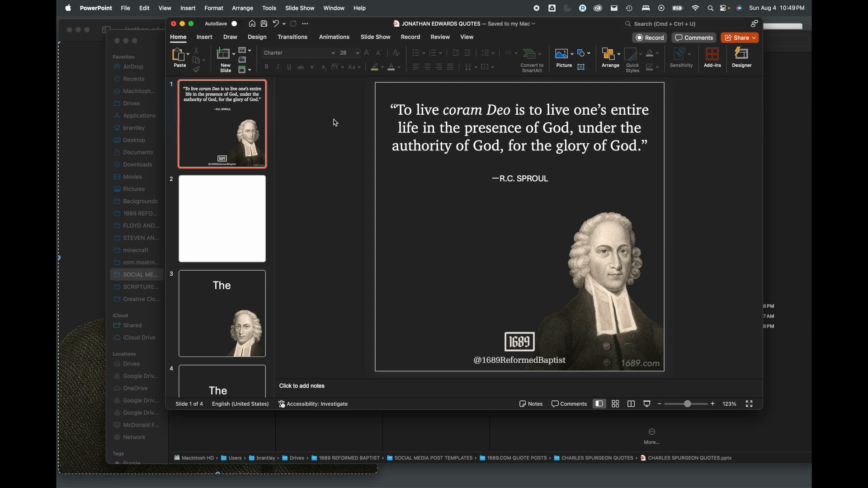
pyautogui.click(432, 111)
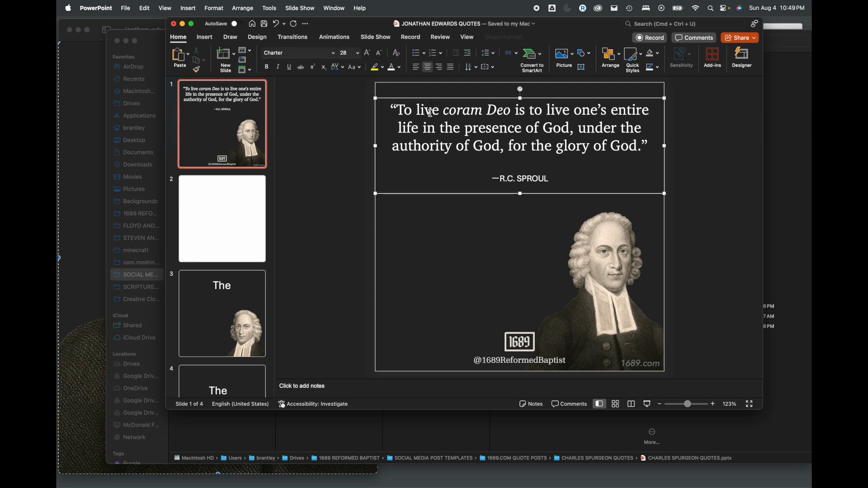
pyautogui.click(335, 53)
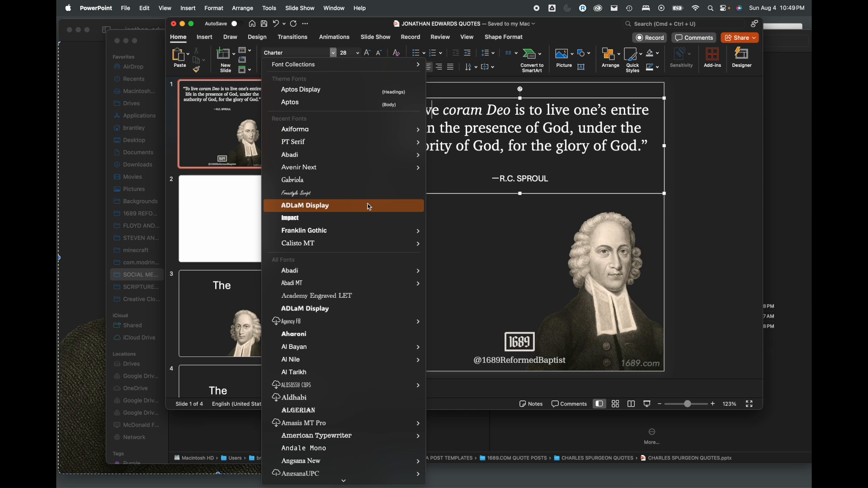
pyautogui.moveTo(336, 131)
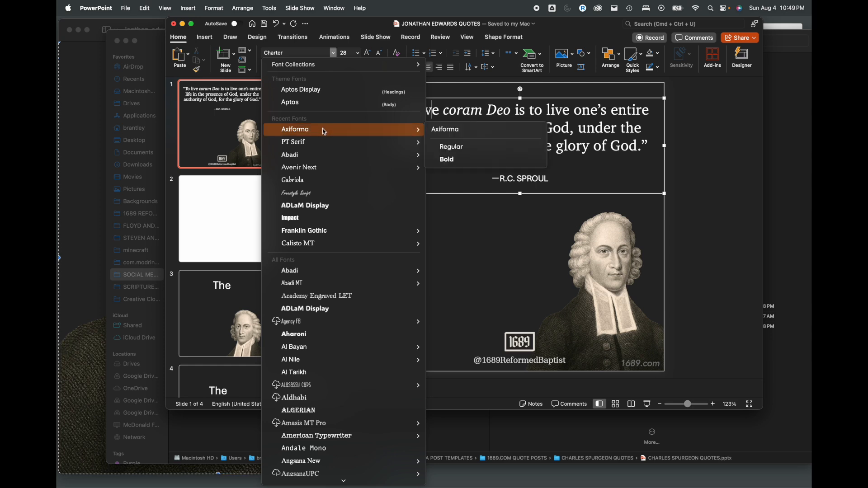
pyautogui.click(487, 211)
pyautogui.click(457, 223)
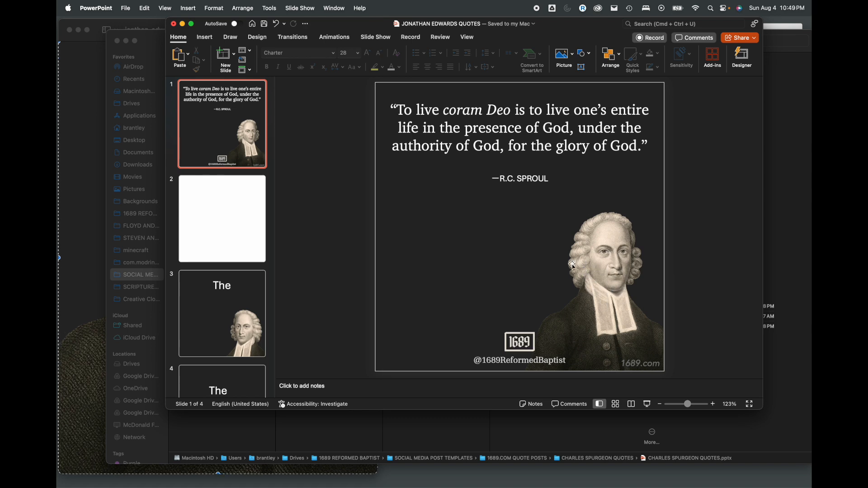
pyautogui.click(457, 142)
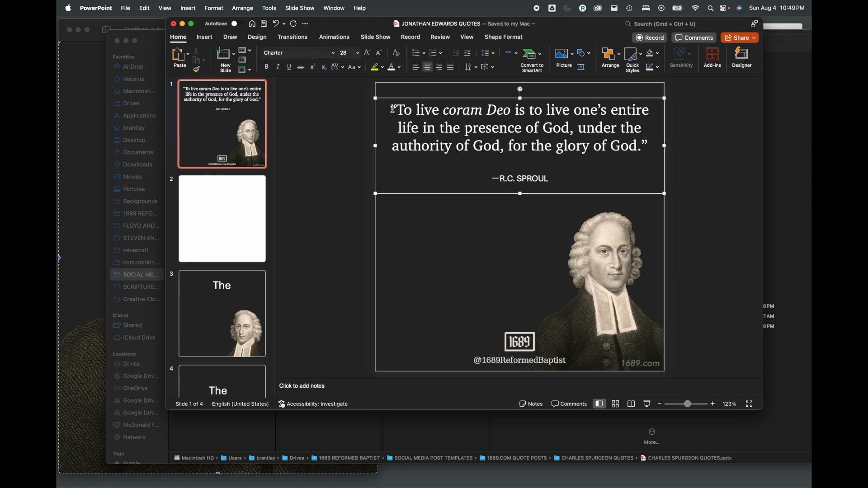
pyautogui.moveTo(394, 108); pyautogui.dragTo(572, 145)
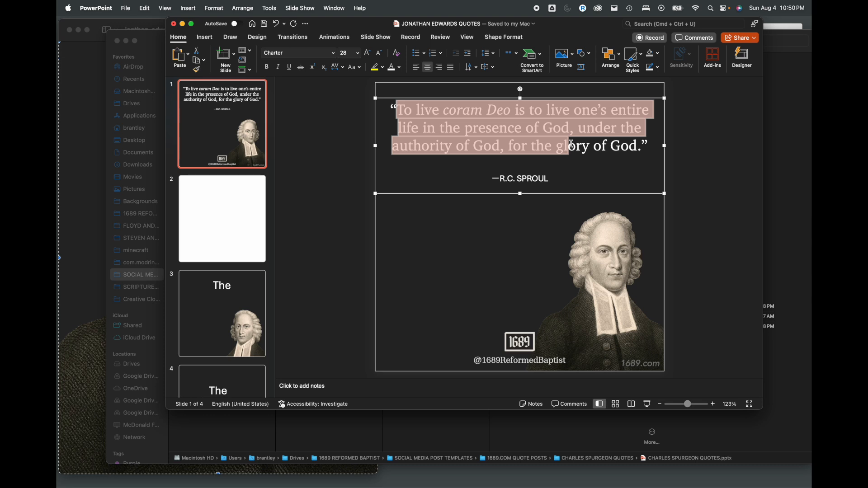
pyautogui.moveTo(392, 107); pyautogui.dragTo(654, 143)
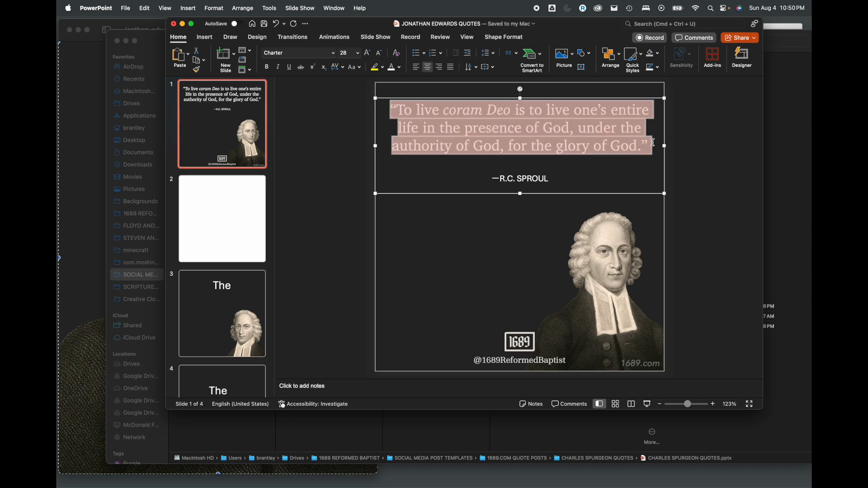
pyautogui.click(679, 149)
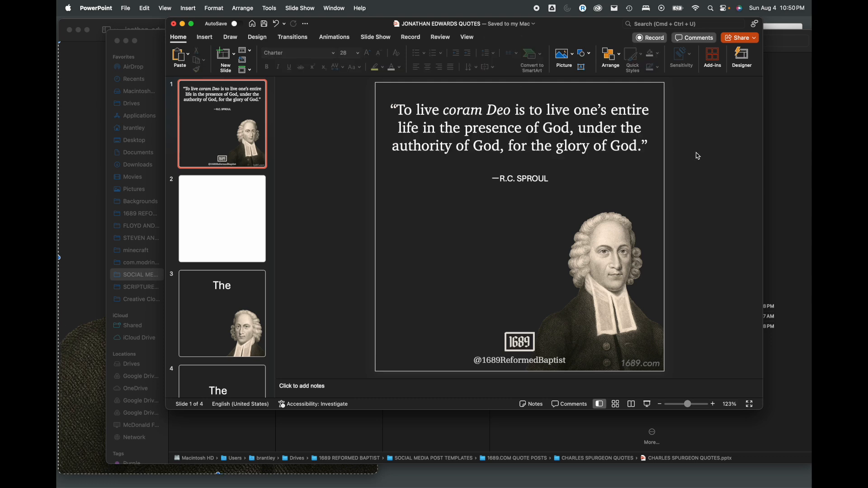
# Step: Set the font size of the attribution line below the quote to 18
pyautogui.tripleClick(519, 180)
pyautogui.click(507, 179)
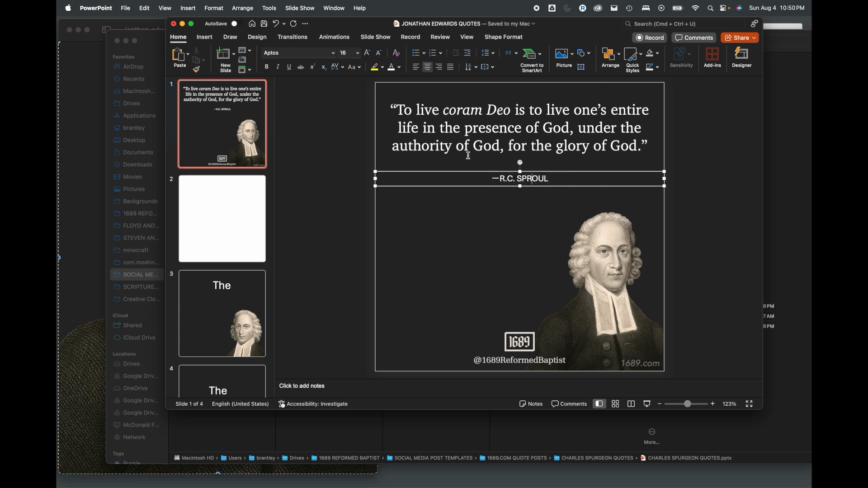
pyautogui.press('super+a')
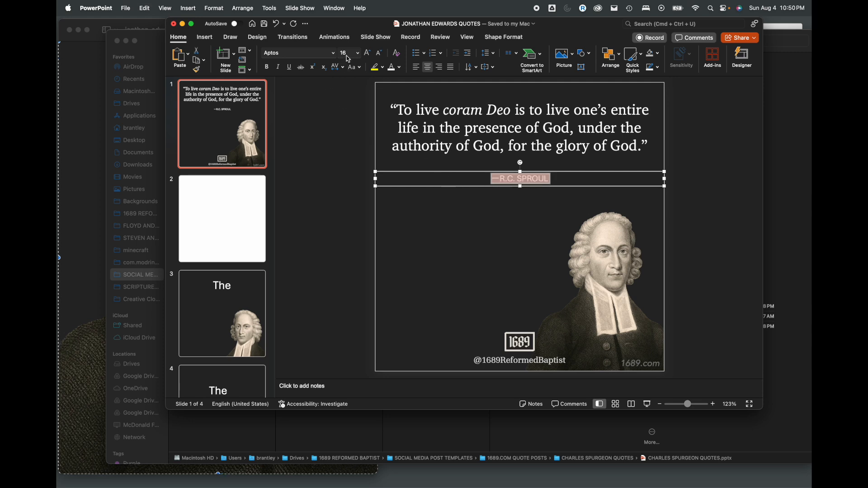
pyautogui.click(348, 53)
pyautogui.write('18')
pyautogui.press('Return')
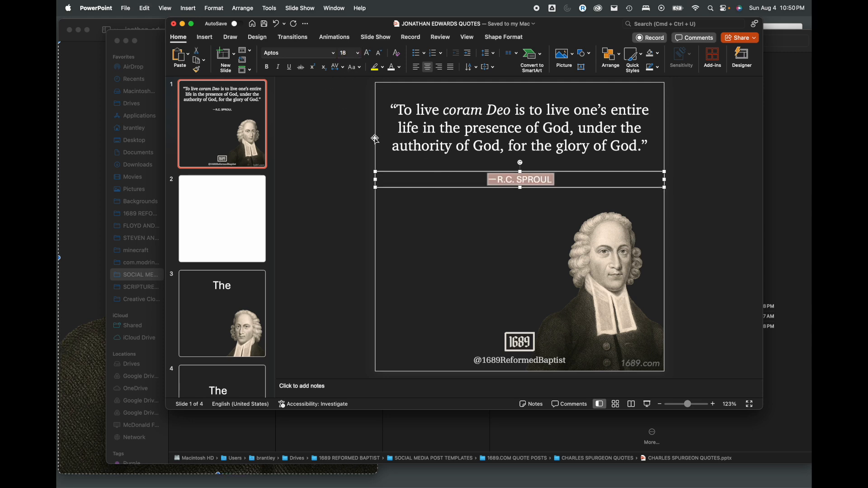
# Step: Replace the name after the dash in the attribution line with "JONATHAN EDWARDS"
pyautogui.click(389, 180)
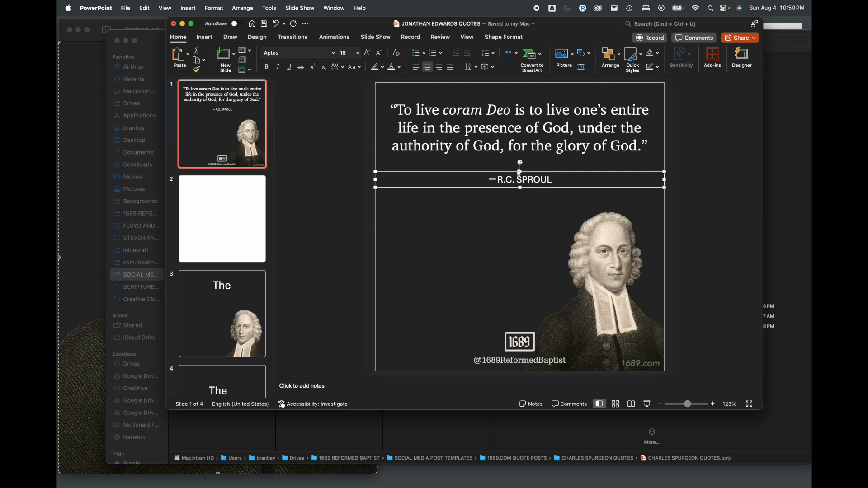
pyautogui.moveTo(497, 180); pyautogui.dragTo(577, 182)
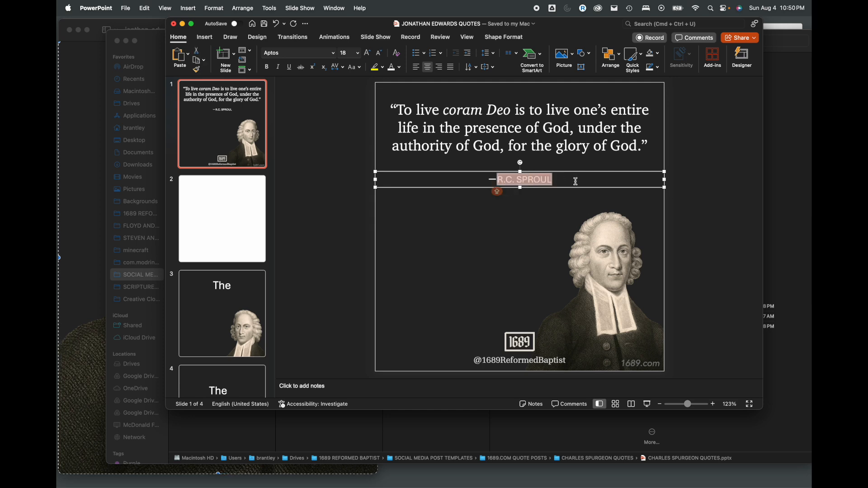
pyautogui.write('JONATHAN')
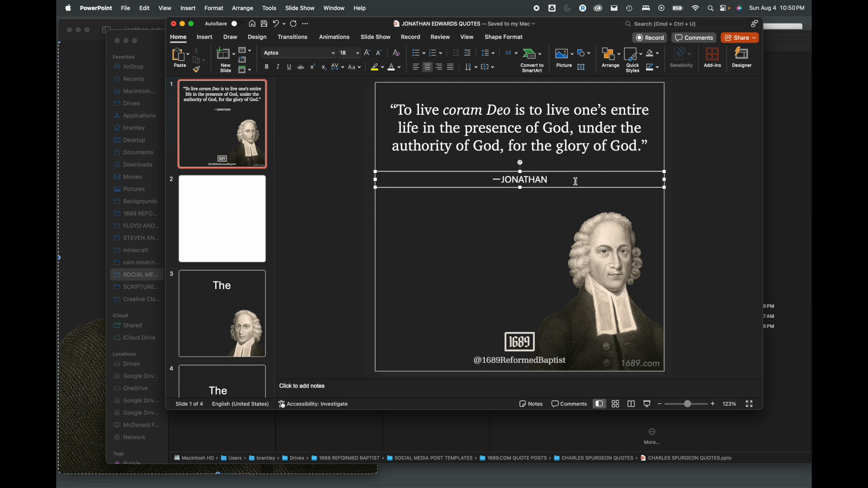
pyautogui.write(' EDWARDS')
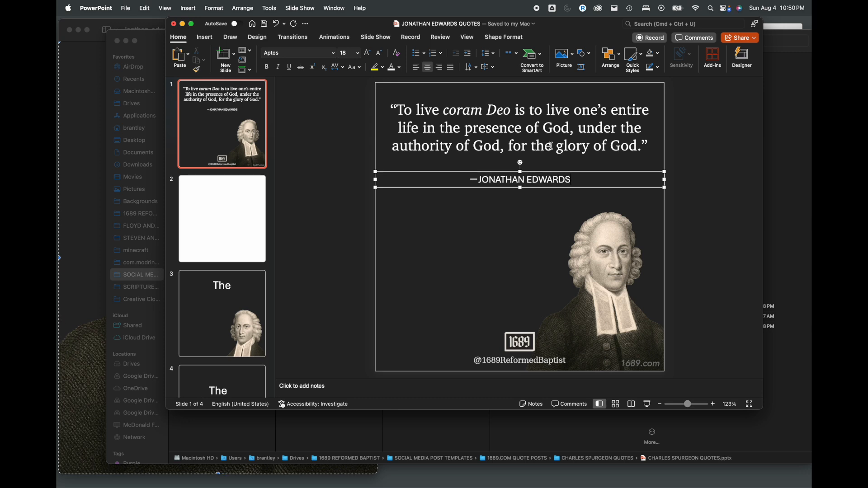
# Step: Replace the quote wording with the placeholder "XXX", keeping its quotation marks and closing period
pyautogui.click(547, 145)
pyautogui.moveTo(637, 146); pyautogui.dragTo(398, 110)
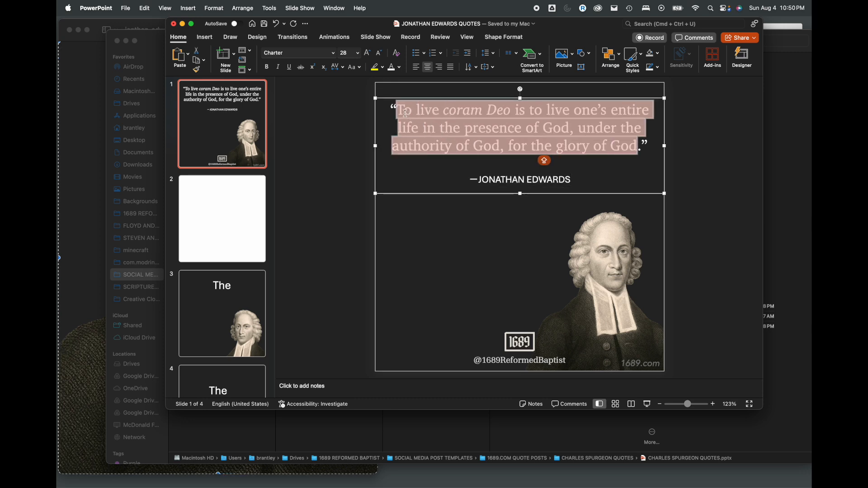
pyautogui.write('XXX')
pyautogui.click(457, 192)
# Step: Switch to Chrome and search Google for "JONATHAN EDWARDS QUOTES" in a new tab
pyautogui.hotkey('ctrl', 'Right')
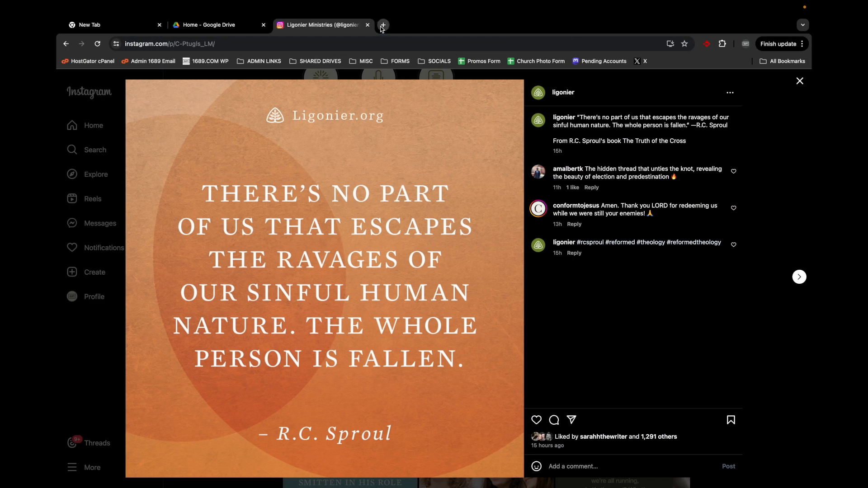
pyautogui.click(383, 26)
pyautogui.write('JONA')
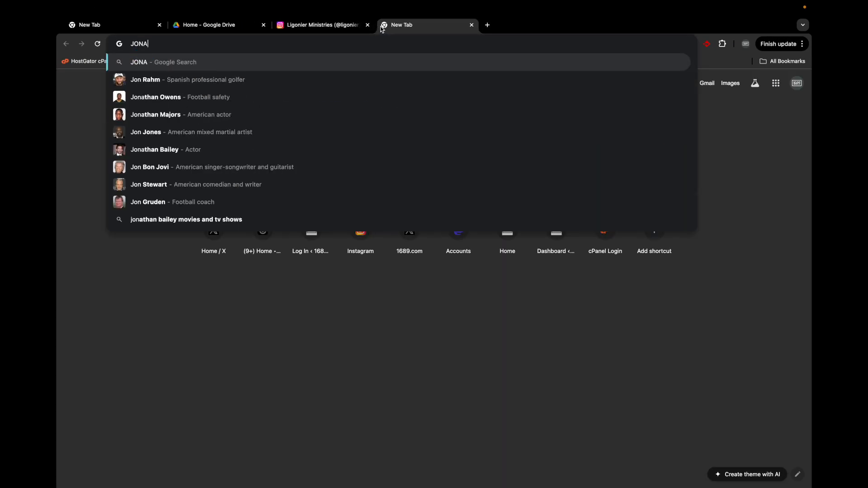
pyautogui.write('THAN ')
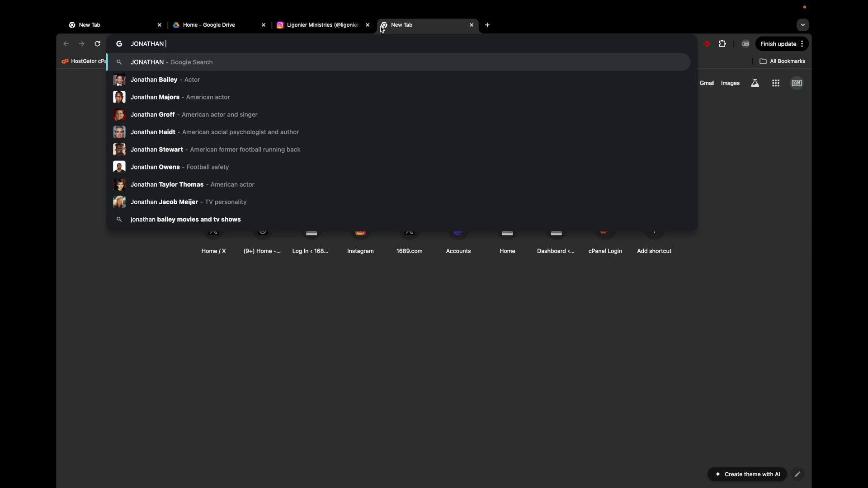
pyautogui.write('EDWARDS QUOTES')
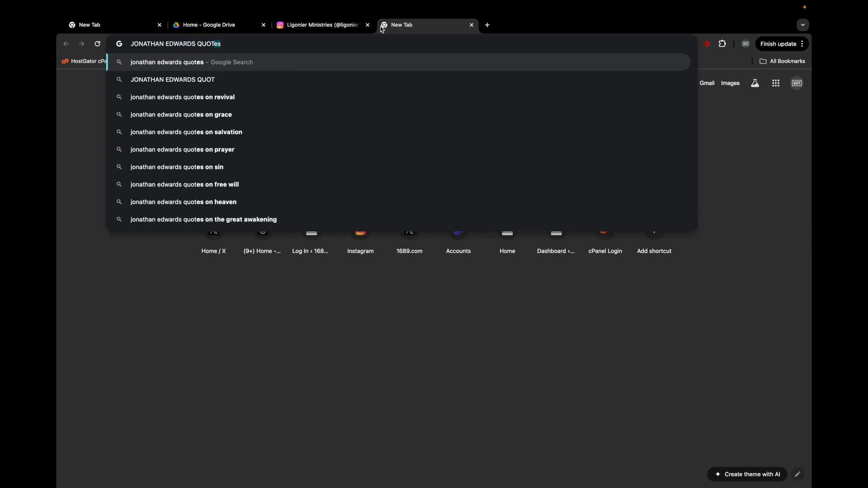
pyautogui.press('Return')
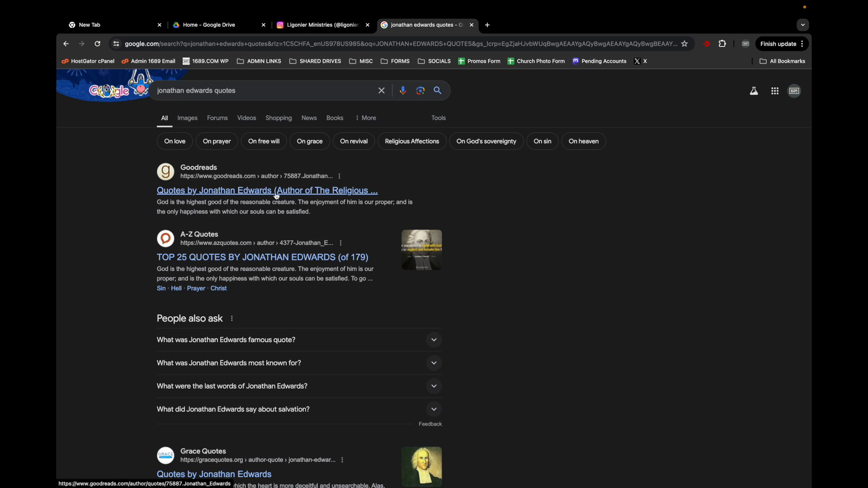
# Step: Open the Goodreads and A-Z Quotes search results in separate new tabs
pyautogui.rightClick(274, 195)
pyautogui.click(283, 202)
pyautogui.rightClick(219, 256)
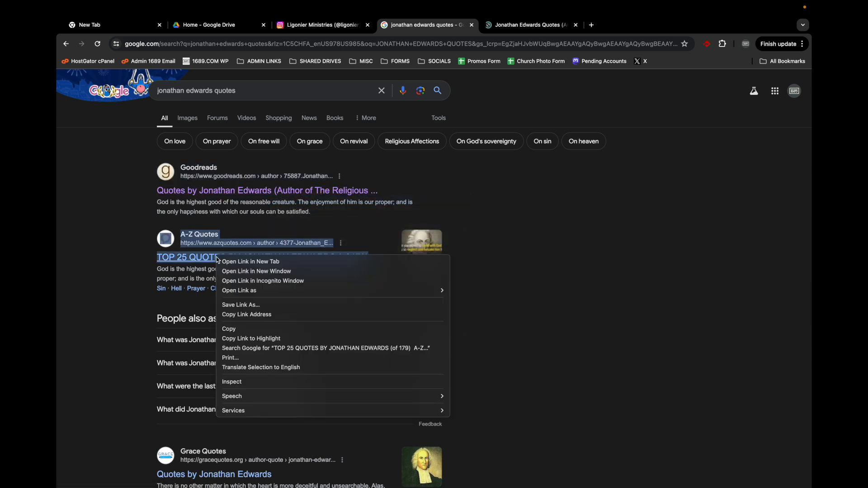
pyautogui.click(318, 207)
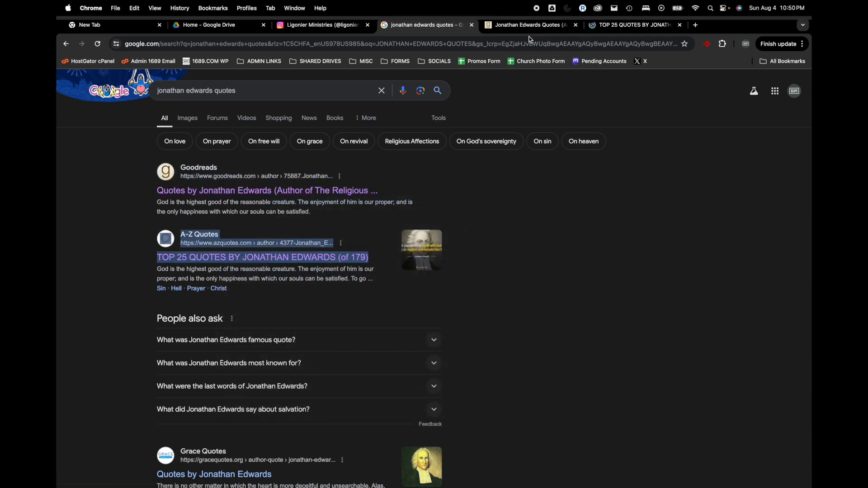
# Step: Copy the quote "You contribute nothing to your salvation except the sin that made it necessary." from the Goodreads page
pyautogui.click(539, 26)
pyautogui.scroll(-2, 411, 218)
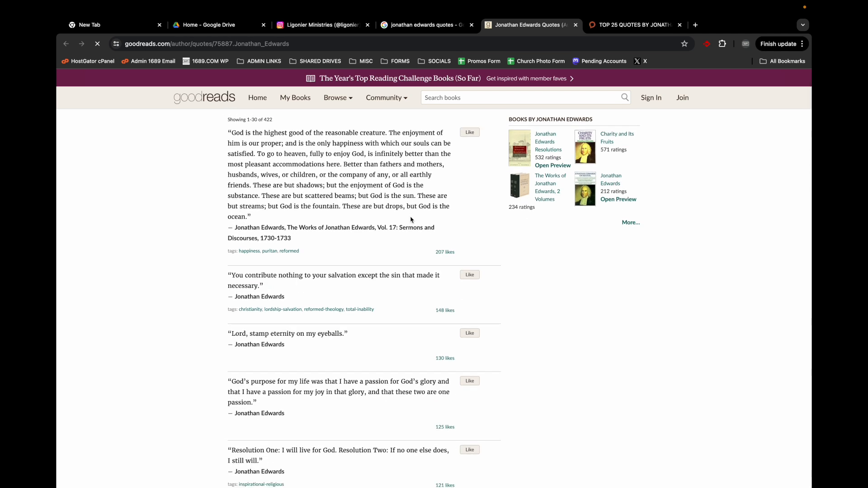
pyautogui.scroll(-1, 410, 220)
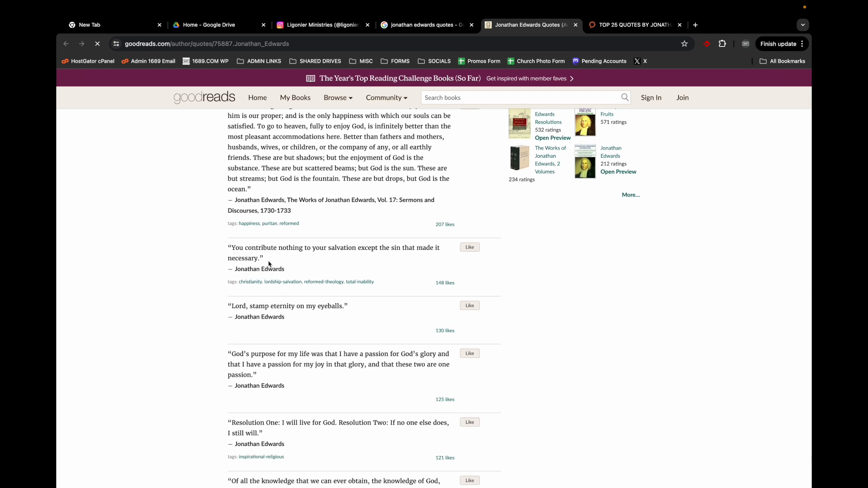
pyautogui.moveTo(260, 259); pyautogui.dragTo(229, 249)
pyautogui.press('super+c')
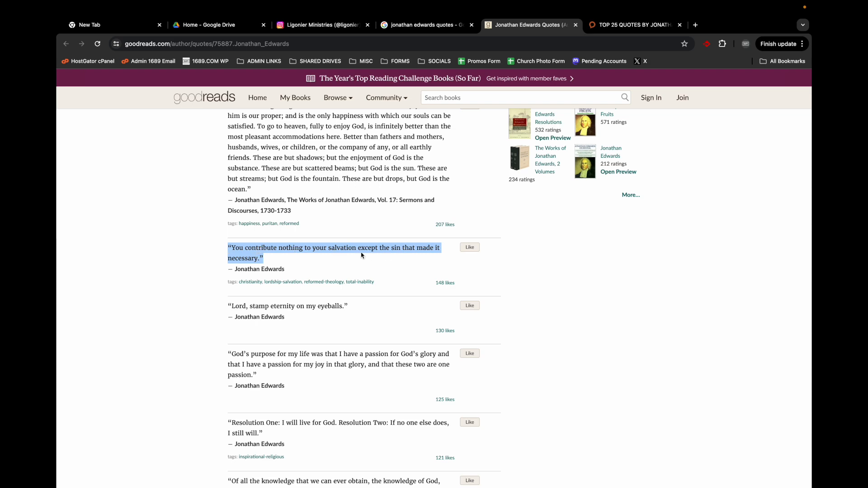
# Step: Switch back to PowerPoint and replace the "XXX" placeholder on slide 1 with the copied quote, keeping text only
pyautogui.press('super+Tab')
pyautogui.doubleClick(518, 107)
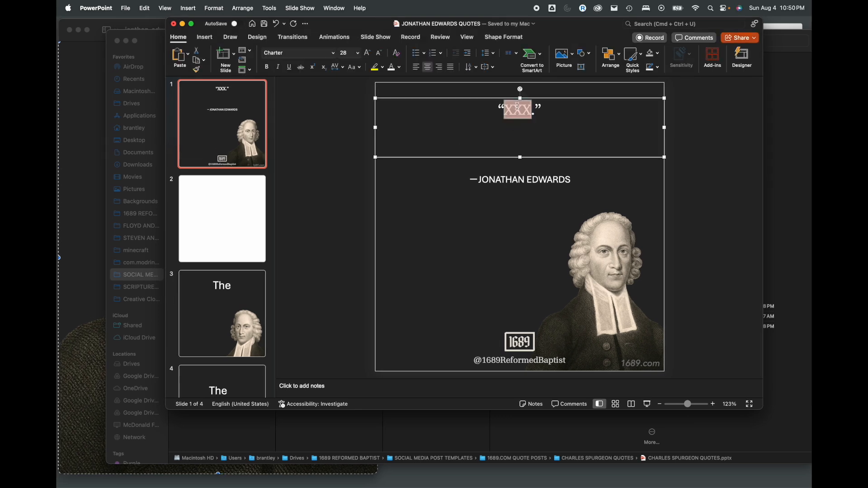
pyautogui.rightClick(519, 109)
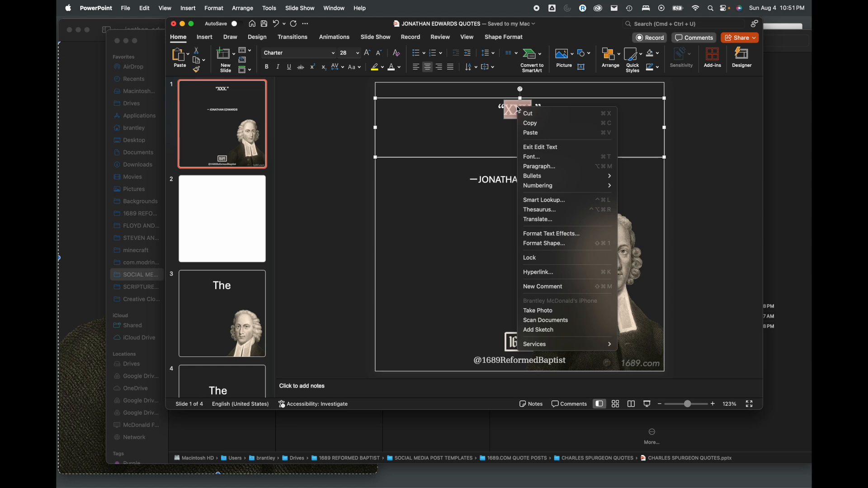
pyautogui.click(533, 133)
pyautogui.click(566, 161)
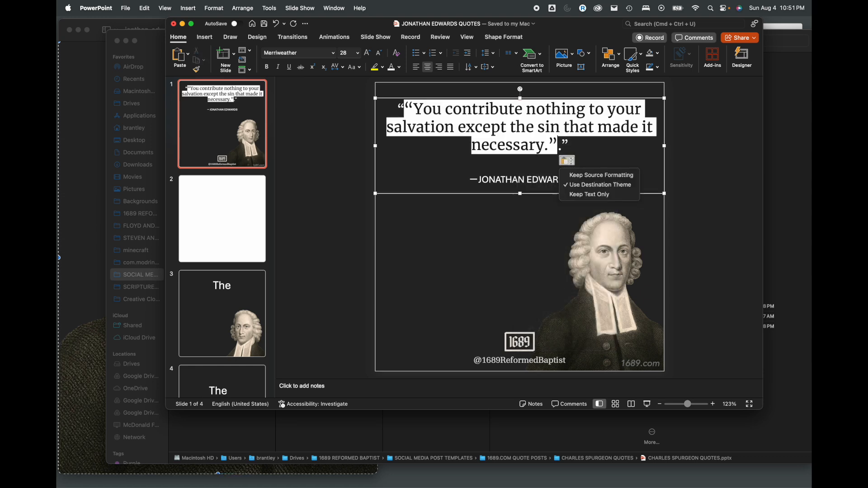
pyautogui.click(595, 194)
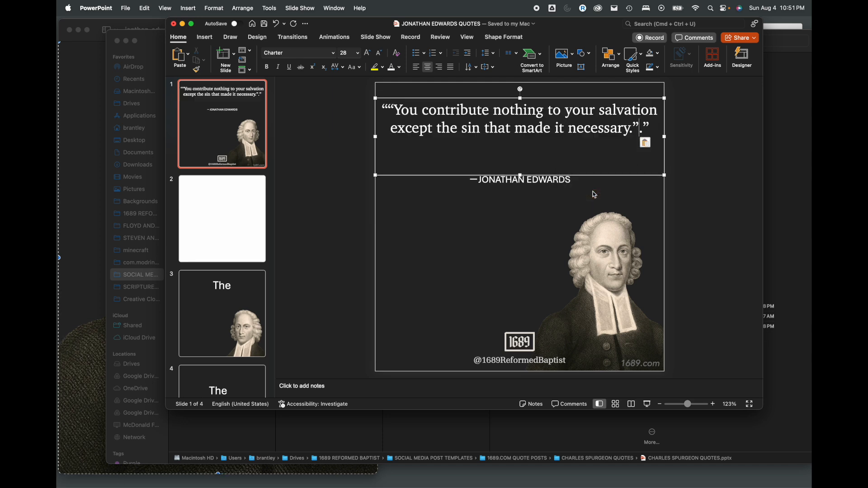
# Step: Remove the duplicate opening quotation mark and the extra closing punctuation around the pasted quote on slide 1
pyautogui.press('BackSpace')
pyautogui.press('BackSpace')
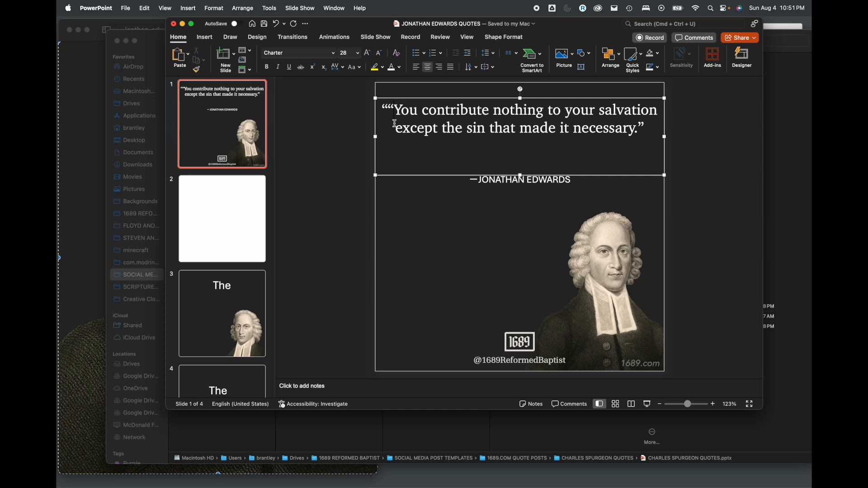
pyautogui.press('BackSpace')
pyautogui.click(681, 146)
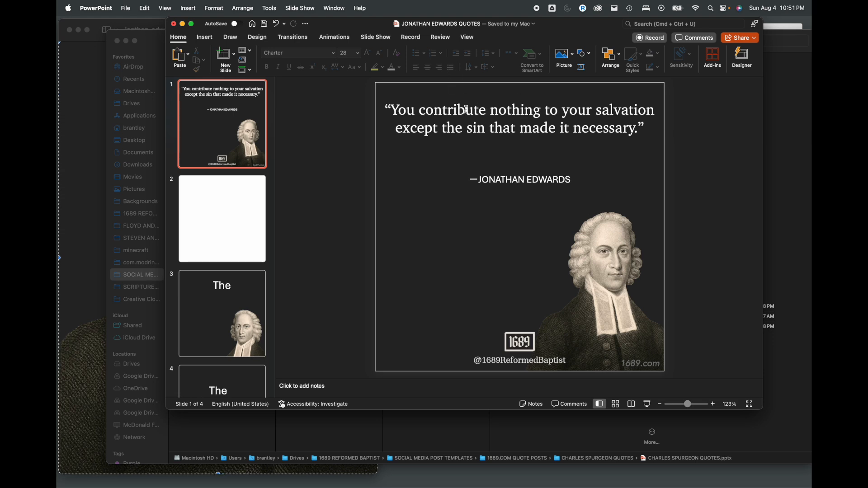
# Step: Replace the quote box's entire content with the quote alone, dropping the blank lines after it
pyautogui.click(505, 122)
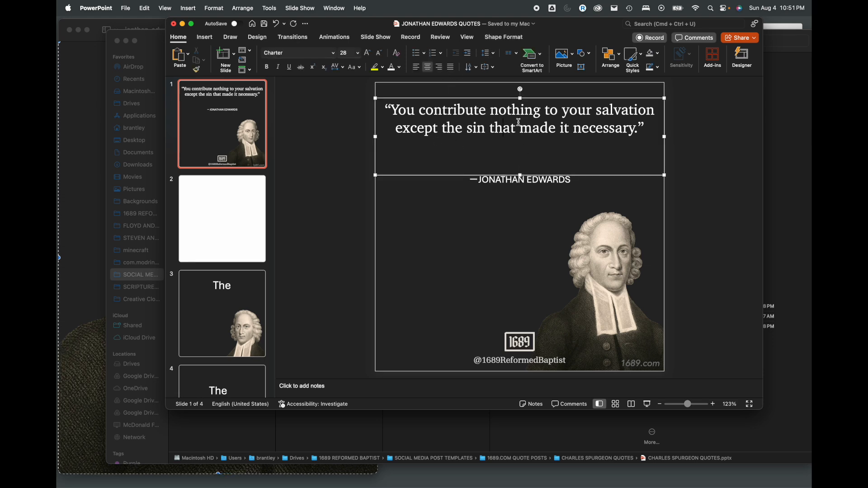
pyautogui.click(687, 172)
pyautogui.click(517, 128)
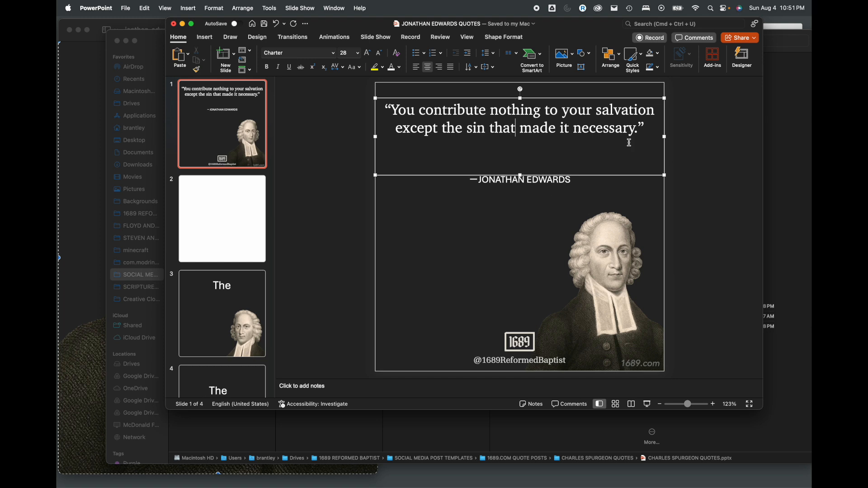
pyautogui.press('super+a')
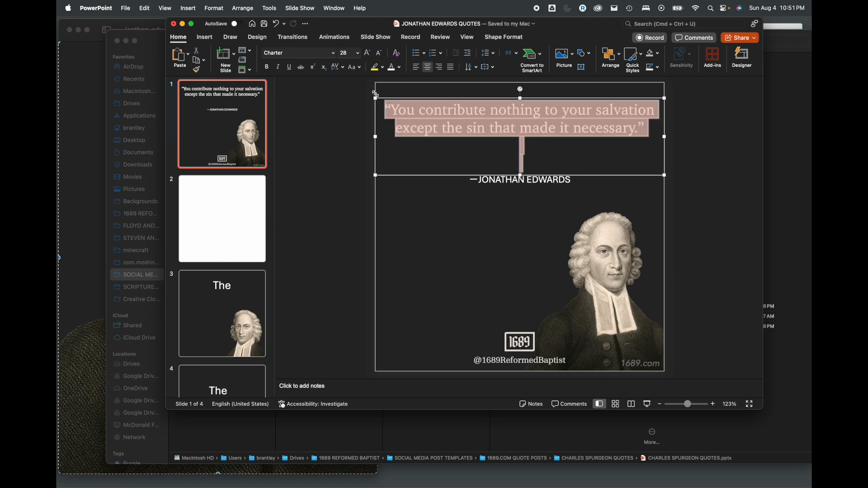
pyautogui.press('super+v')
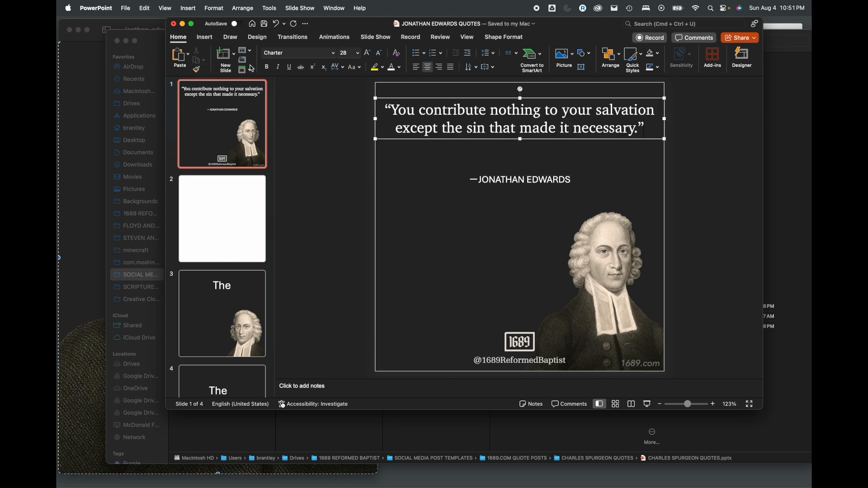
# Step: Increase the font size of the whole quote to 40
pyautogui.press('super+a')
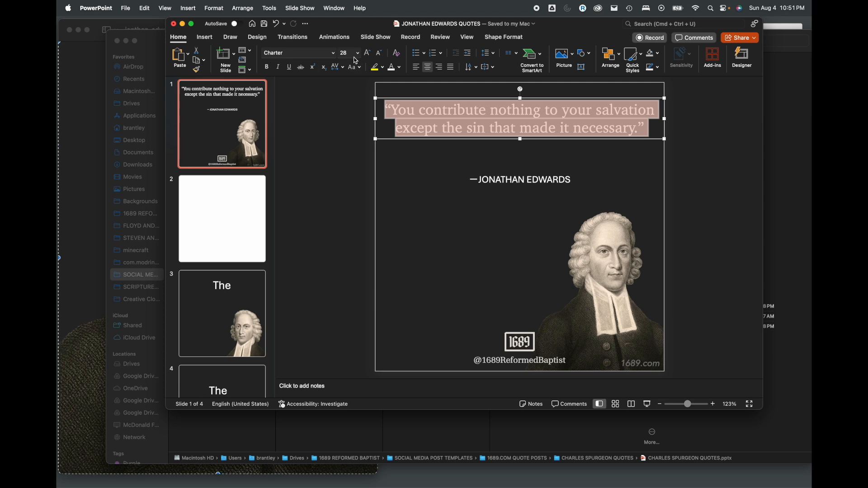
pyautogui.click(367, 53)
pyautogui.click(367, 53)
pyautogui.click(368, 53)
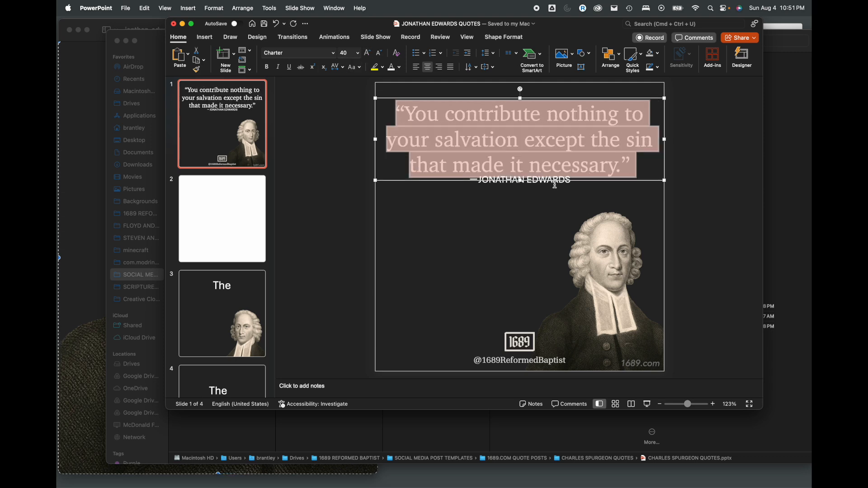
# Step: Nudge the "—JONATHAN EDWARDS" attribution line down so it sits clear below the enlarged three-line quote
pyautogui.click(616, 193)
pyautogui.click(541, 185)
pyautogui.press('Down')
pyautogui.press('Down')
pyautogui.press('Down')
pyautogui.press('Down')
pyautogui.press('Down')
pyautogui.press('Down')
pyautogui.press('Down')
pyautogui.press('Down')
pyautogui.press('Down')
pyautogui.press('Down')
pyautogui.press('Down')
pyautogui.press('Down')
pyautogui.press('Down')
pyautogui.press('Up')
pyautogui.press('Up')
pyautogui.press('Up')
pyautogui.press('Up')
pyautogui.press('Up')
pyautogui.press('Up')
pyautogui.press('Up')
pyautogui.press('Up')
pyautogui.click(686, 195)
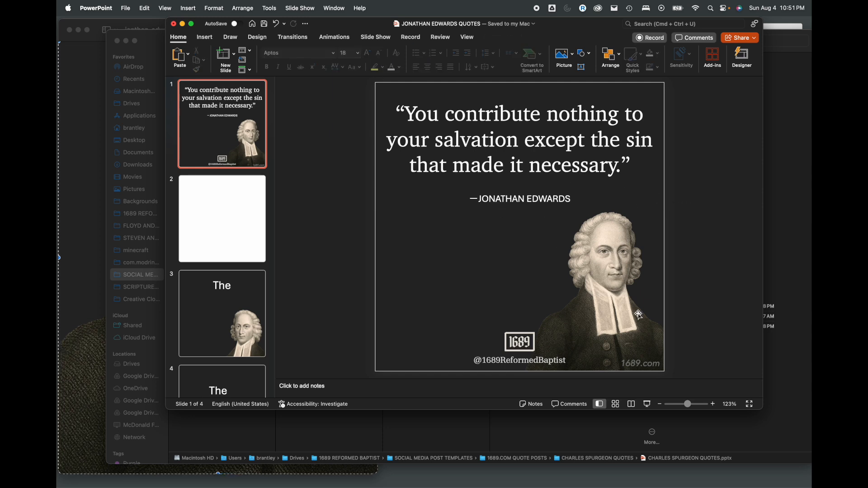
# Step: Move the "1689.com" text box off the portrait to the slide's lower-left corner
pyautogui.click(653, 364)
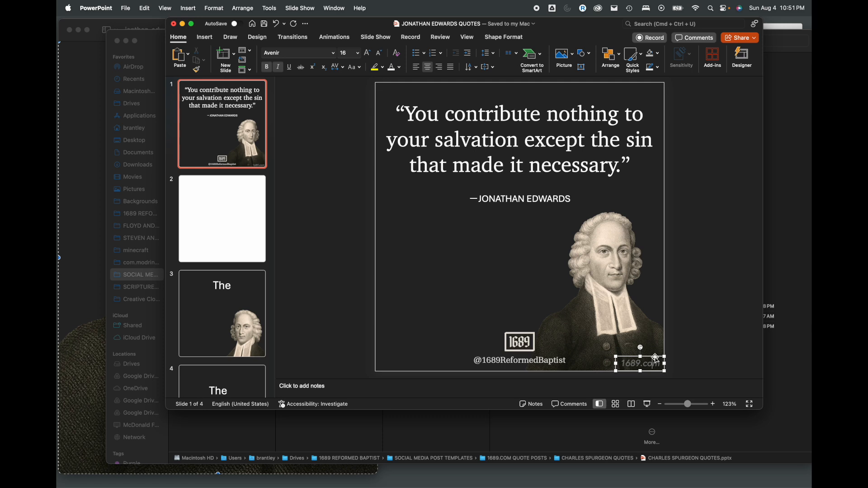
pyautogui.moveTo(655, 357); pyautogui.dragTo(413, 358)
pyautogui.click(428, 349)
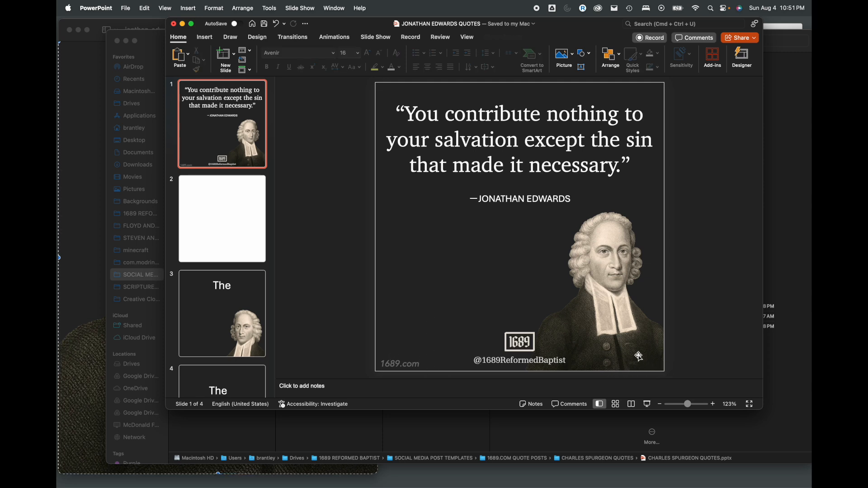
# Step: Change the font color of the "1689.com" text to a lighter theme gray
pyautogui.click(393, 370)
pyautogui.doubleClick(391, 366)
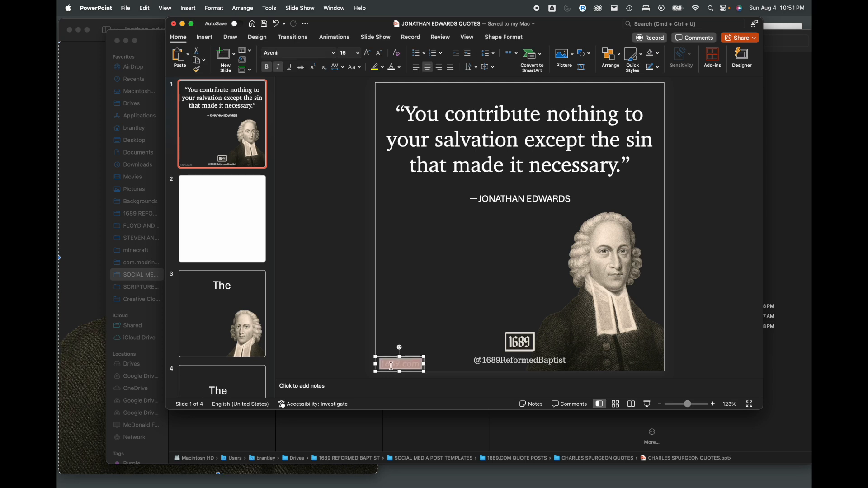
pyautogui.click(400, 67)
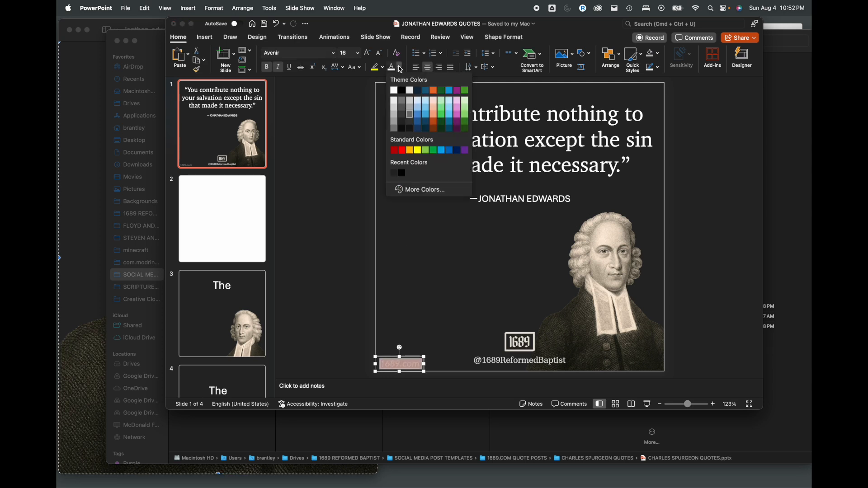
pyautogui.click(411, 110)
pyautogui.click(363, 212)
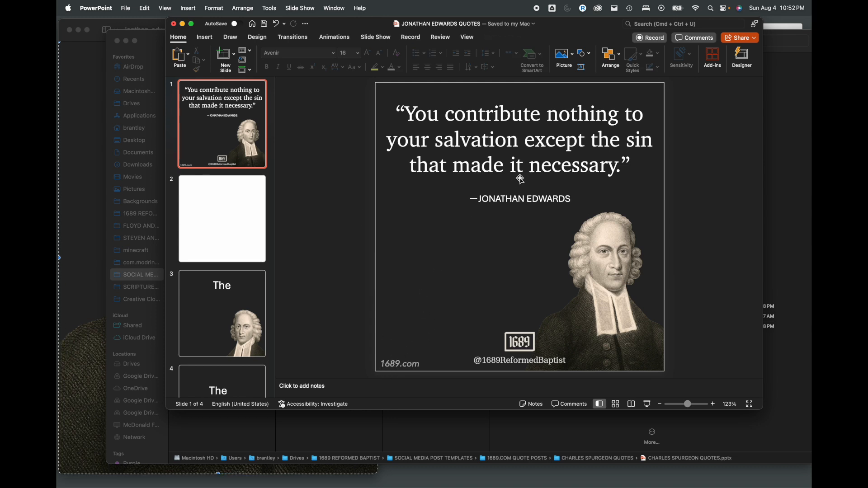
pyautogui.click(507, 123)
pyautogui.click(435, 195)
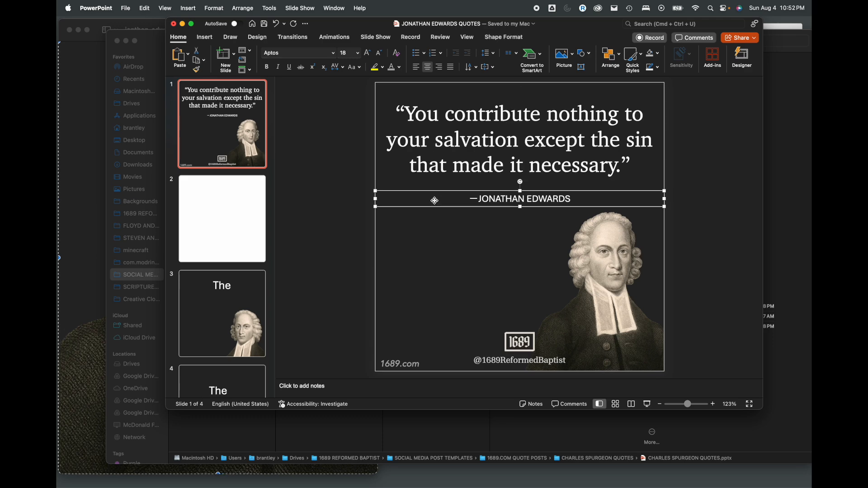
pyautogui.click(418, 240)
# Step: Export only the current slide to the Desktop as a PNG named "JONATHAN EDWARDS QUOTES contribute to salvation"
pyautogui.click(125, 8)
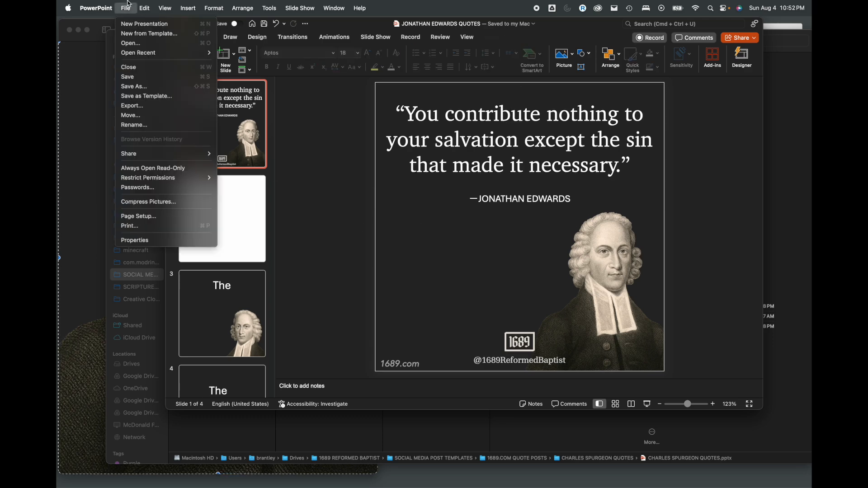
pyautogui.click(150, 105)
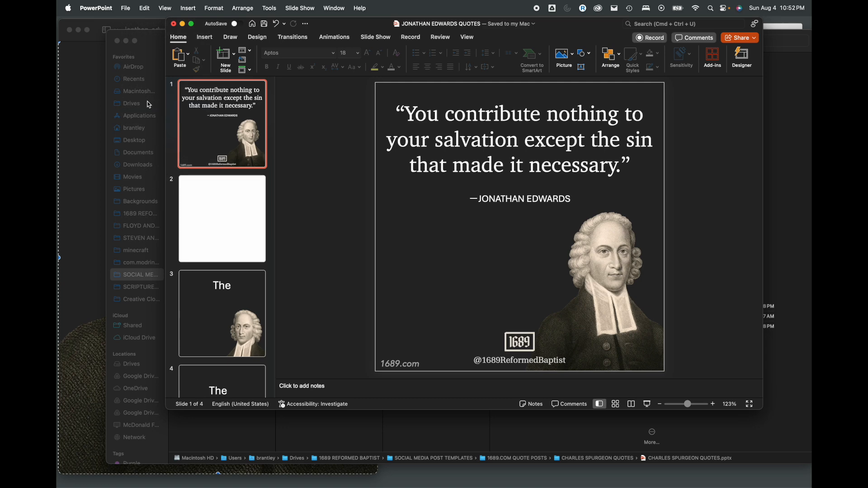
pyautogui.click(478, 287)
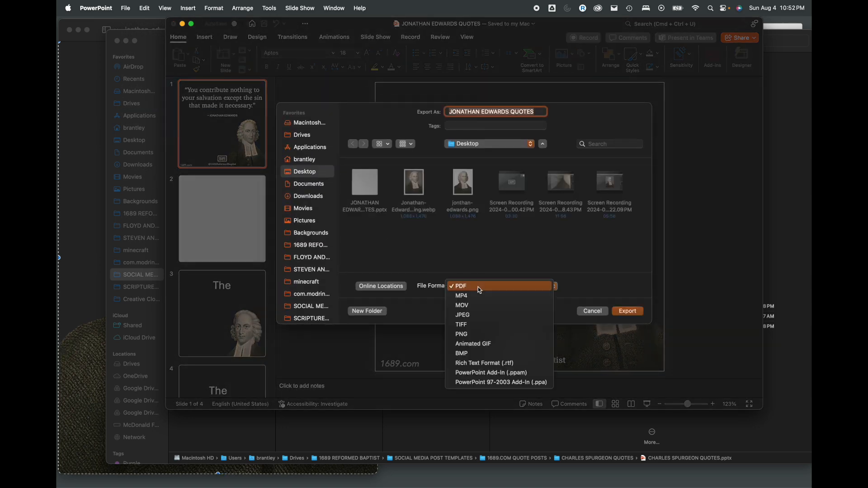
pyautogui.click(478, 335)
pyautogui.press('Right')
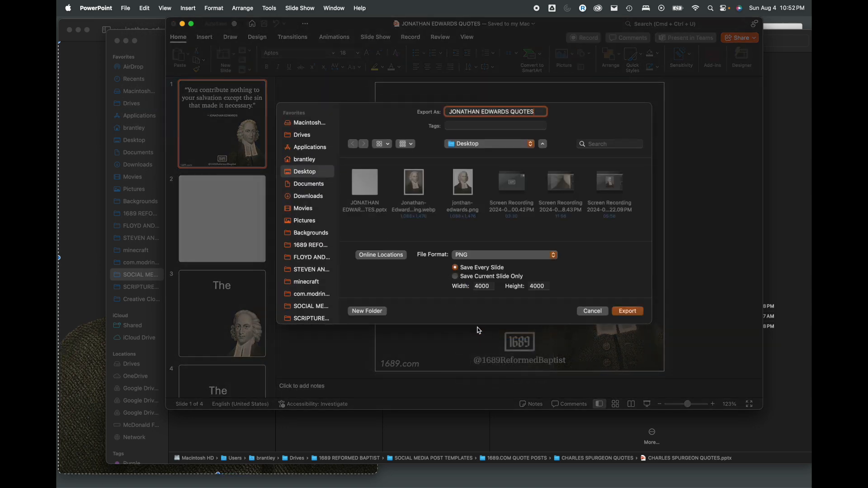
pyautogui.write('con')
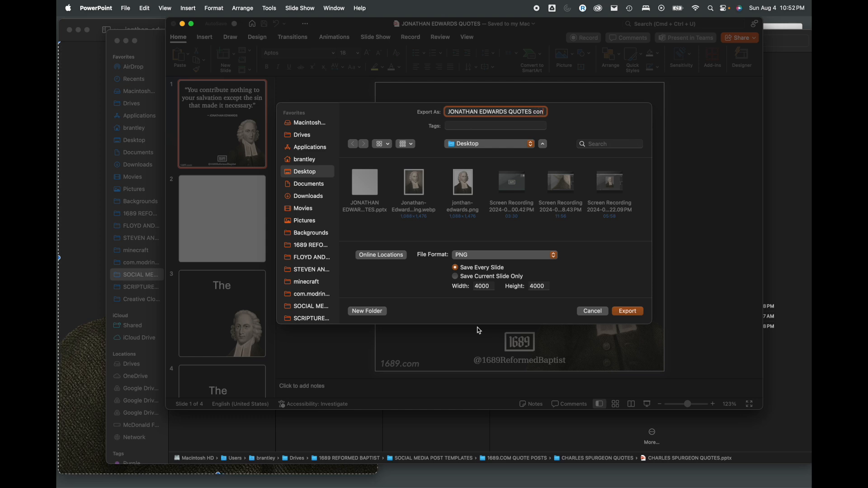
pyautogui.write('tribute')
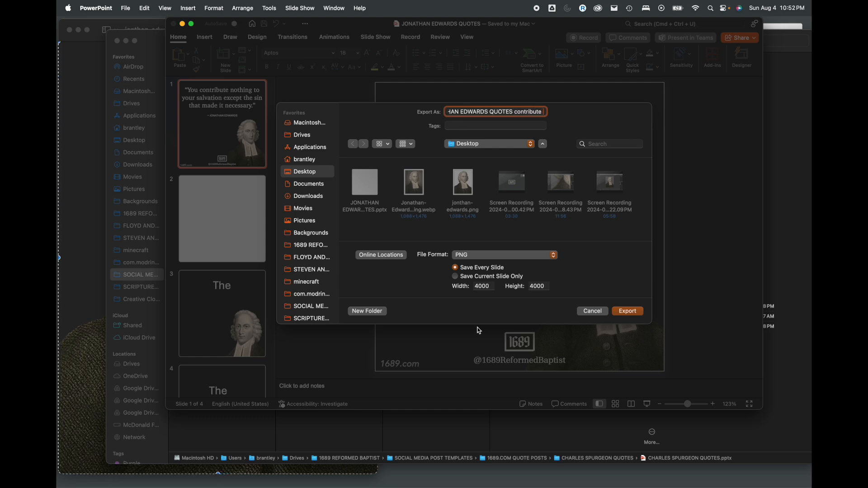
pyautogui.write(' to salvation')
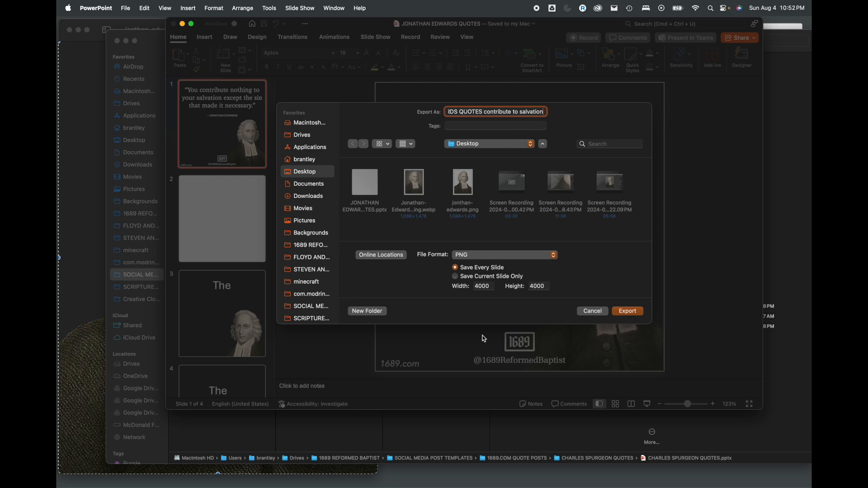
pyautogui.click(487, 278)
pyautogui.press('Return')
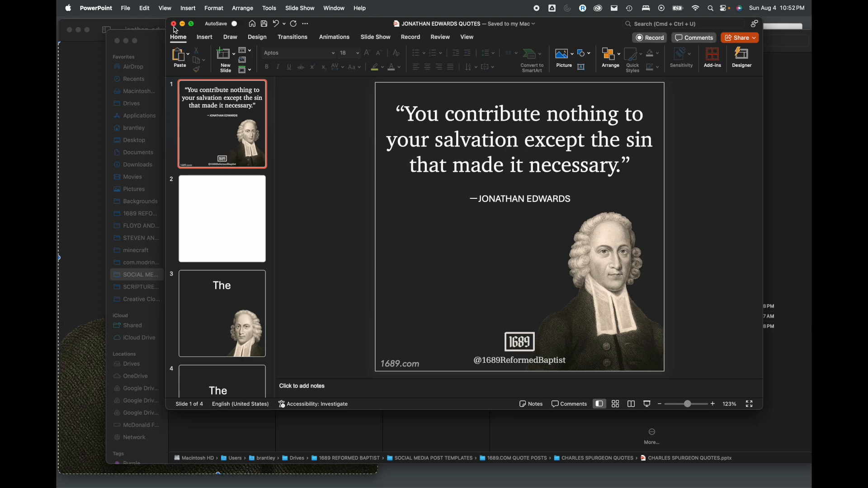
# Step: Move the open windows aside and open the exported quote PNG from the desktop in Preview to check it
pyautogui.moveTo(548, 28); pyautogui.dragTo(264, 237)
pyautogui.moveTo(332, 104); pyautogui.dragTo(141, 355)
pyautogui.click(571, 219)
pyautogui.click(661, 172)
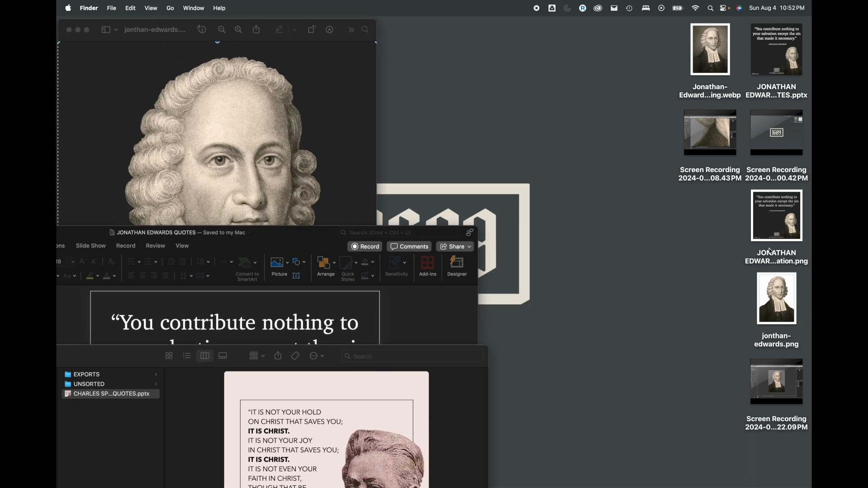
pyautogui.click(781, 205)
pyautogui.doubleClick(781, 205)
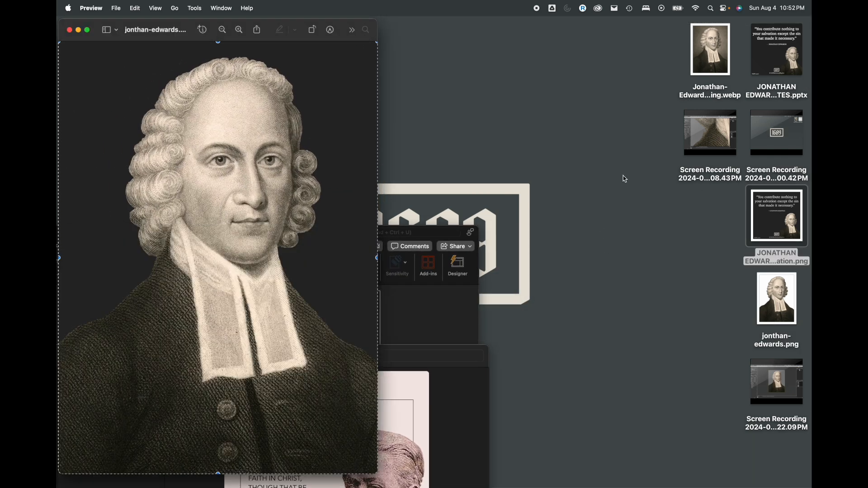
pyautogui.moveTo(224, 40); pyautogui.dragTo(339, 36)
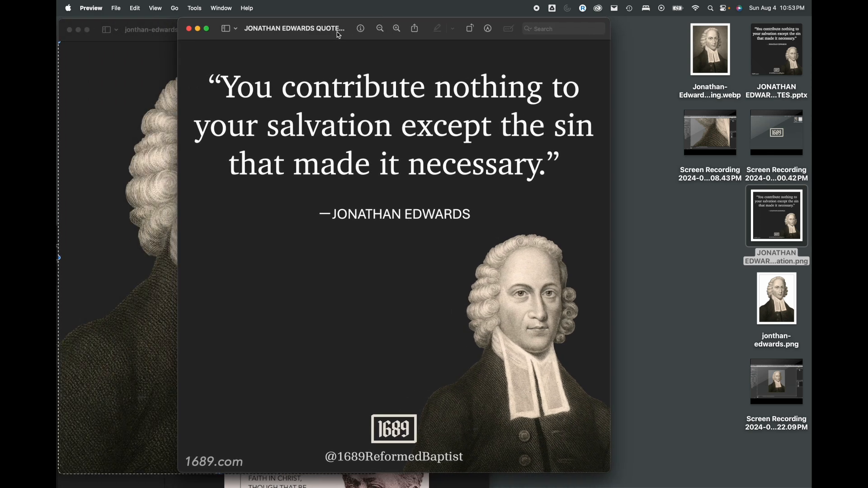